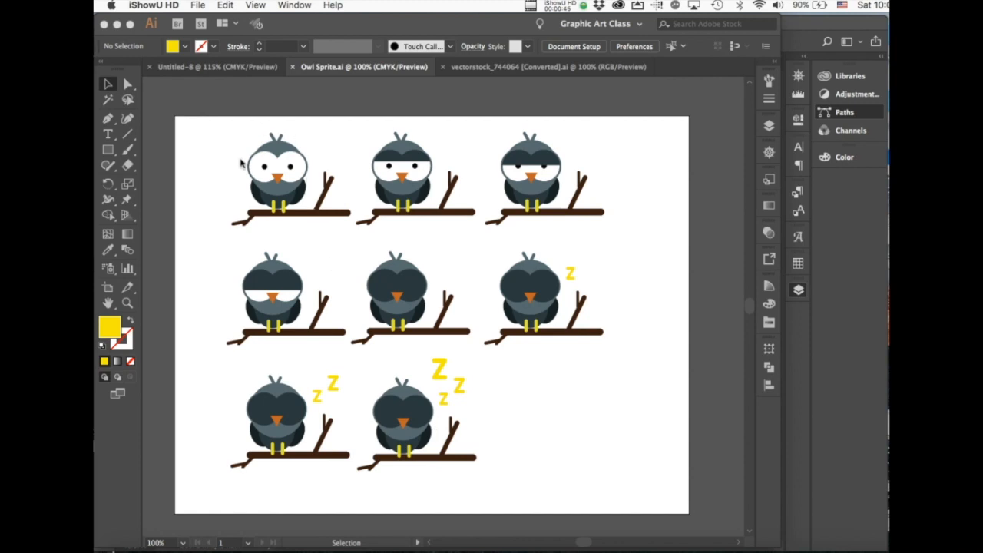
- Move the first two owls of the second row up, out of line with the others
{"action": "left_click", "coordinate": [288, 302]}
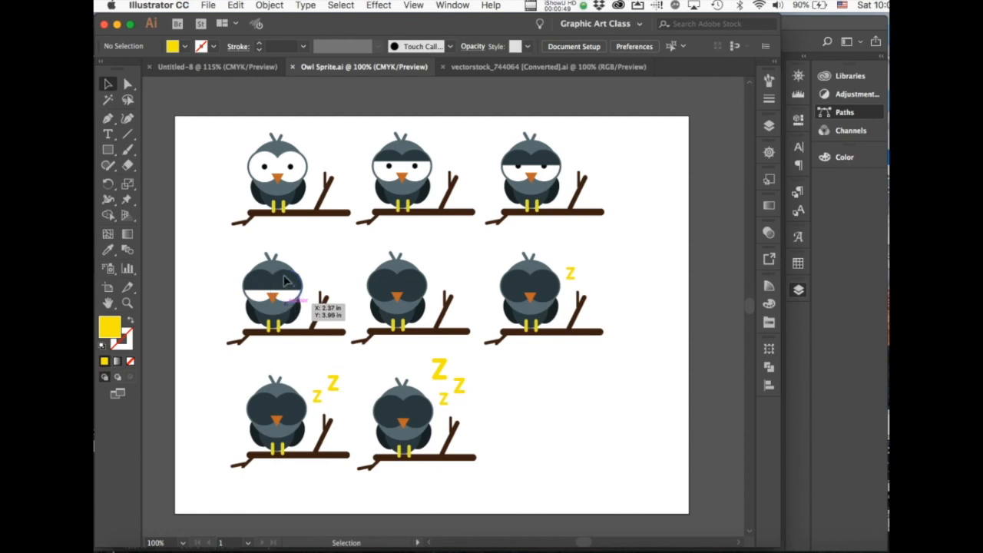
{"action": "left_click_drag", "start_coordinate": [289, 314], "coordinate": [281, 287]}
{"action": "left_click_drag", "start_coordinate": [384, 288], "coordinate": [397, 255]}
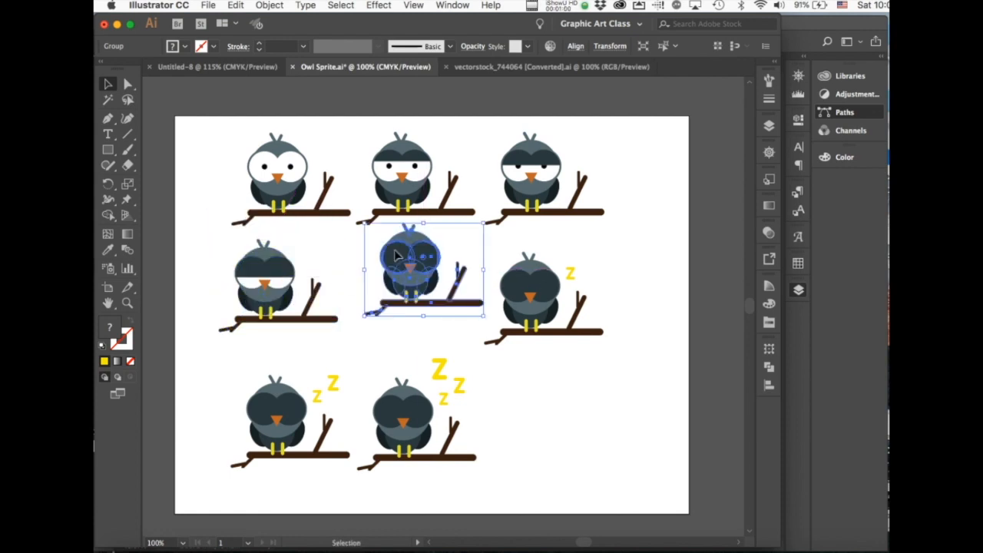
{"action": "left_click", "coordinate": [265, 173]}
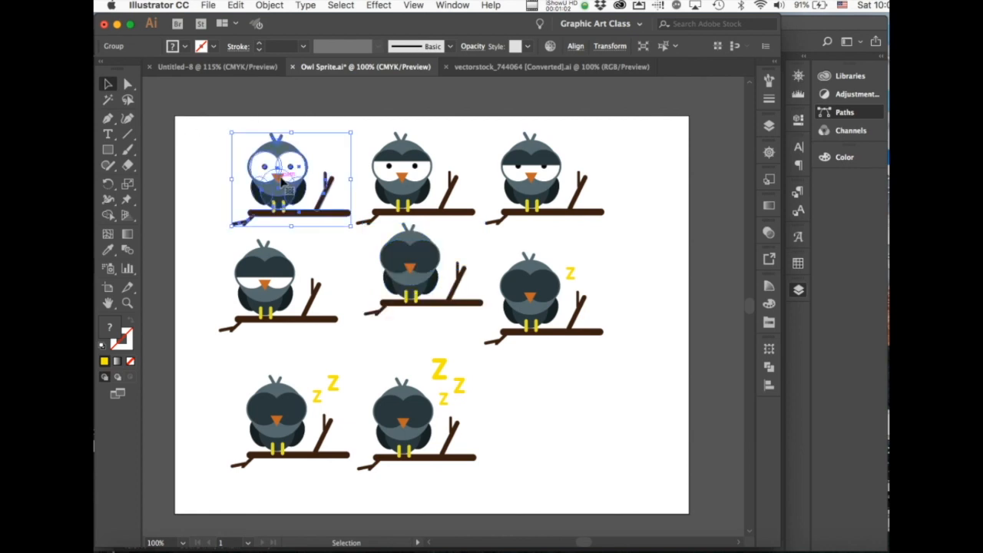
{"action": "left_click", "coordinate": [430, 165]}
{"action": "left_click", "coordinate": [535, 177]}
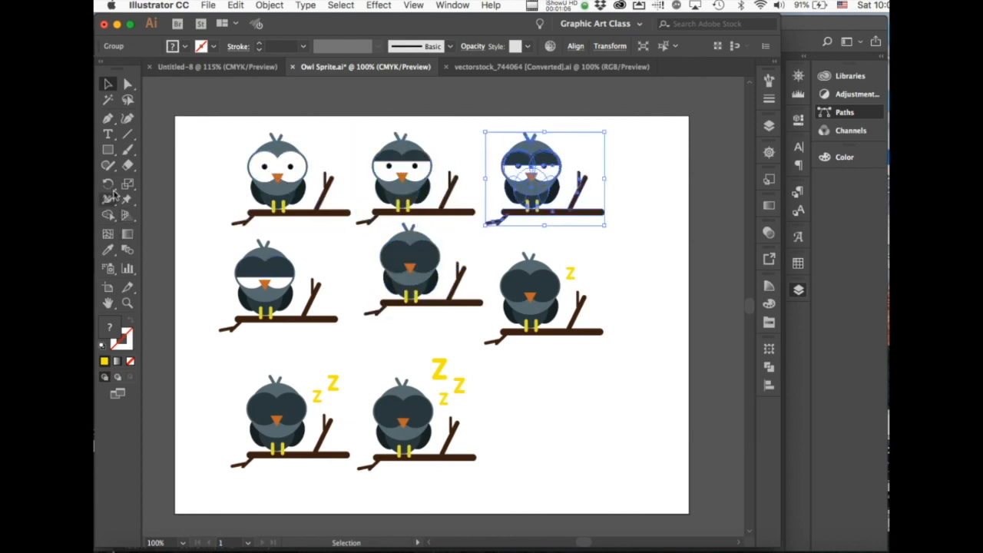
- Draw a yellow rectangle about 9 in wide and 8 in high covering all the owls
{"action": "left_click", "coordinate": [108, 149]}
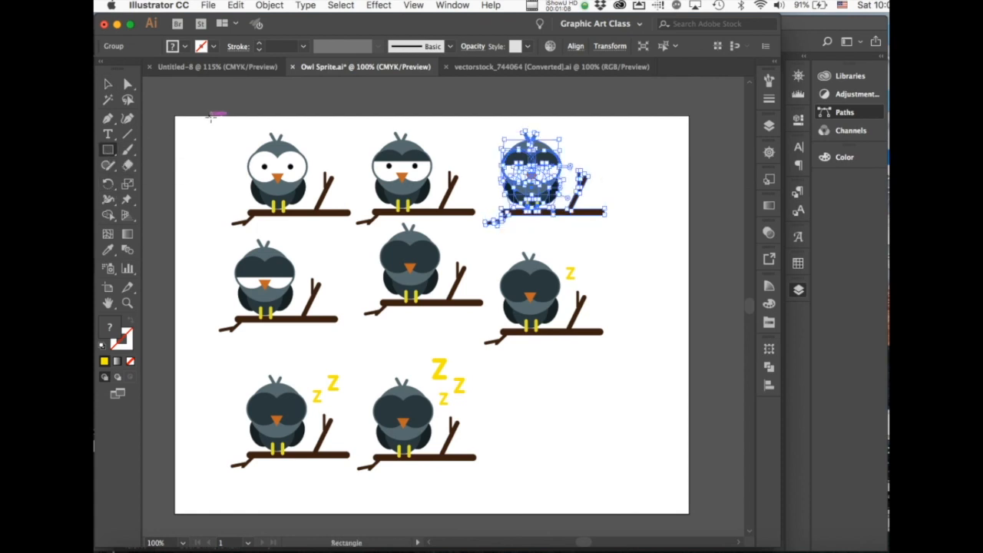
{"action": "left_click_drag", "start_coordinate": [198, 121], "coordinate": [619, 495]}
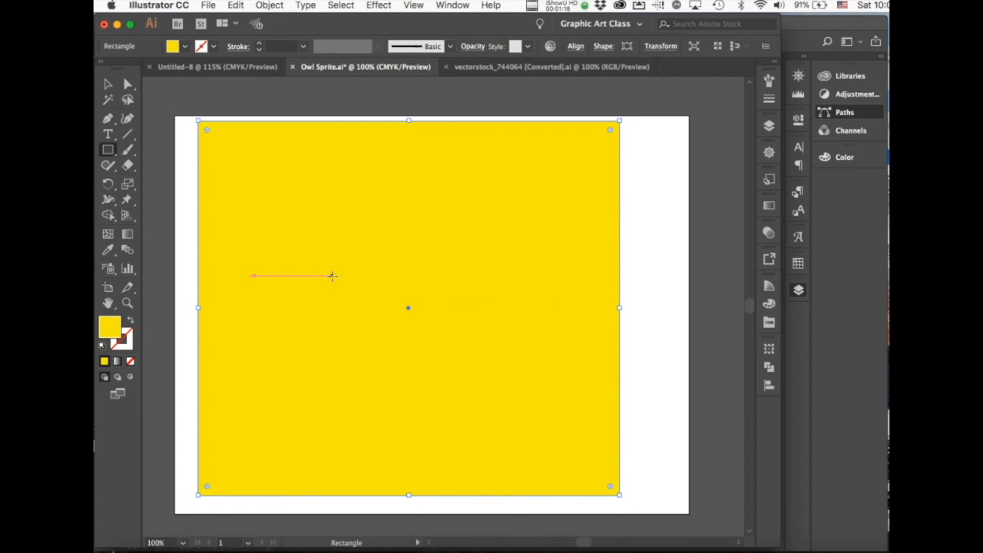
{"action": "key", "text": "Escape"}
- Configure Split Into Grid for the rectangle with 3 rows, 3 columns and the preview enabled
{"action": "left_click", "coordinate": [270, 6]}
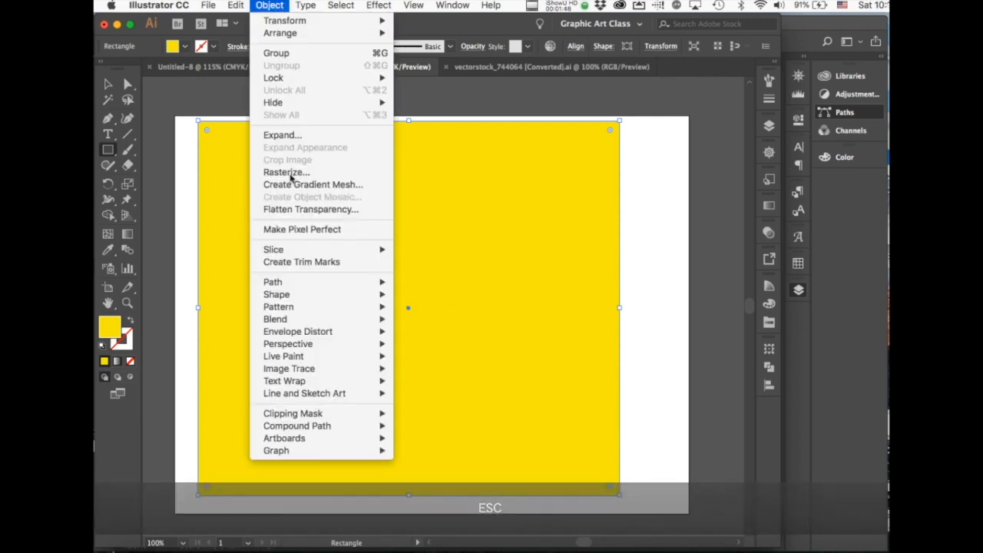
{"action": "mouse_move", "coordinate": [295, 282]}
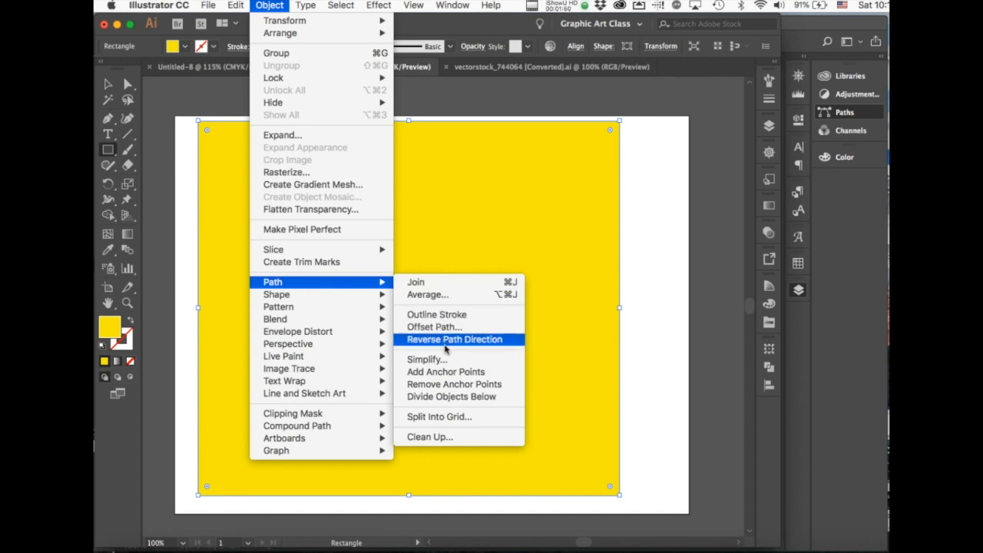
{"action": "left_click", "coordinate": [484, 418]}
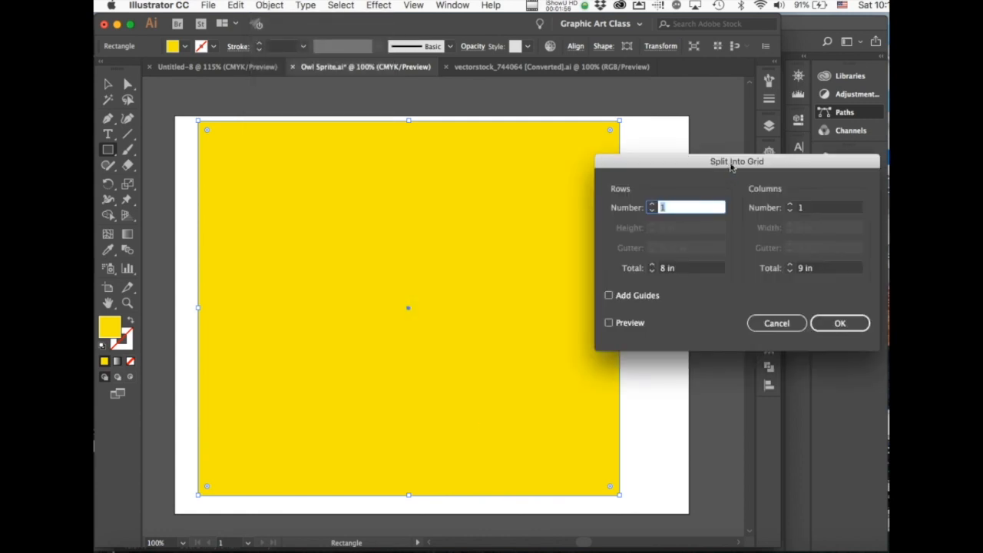
{"action": "left_click_drag", "start_coordinate": [732, 165], "coordinate": [613, 84]}
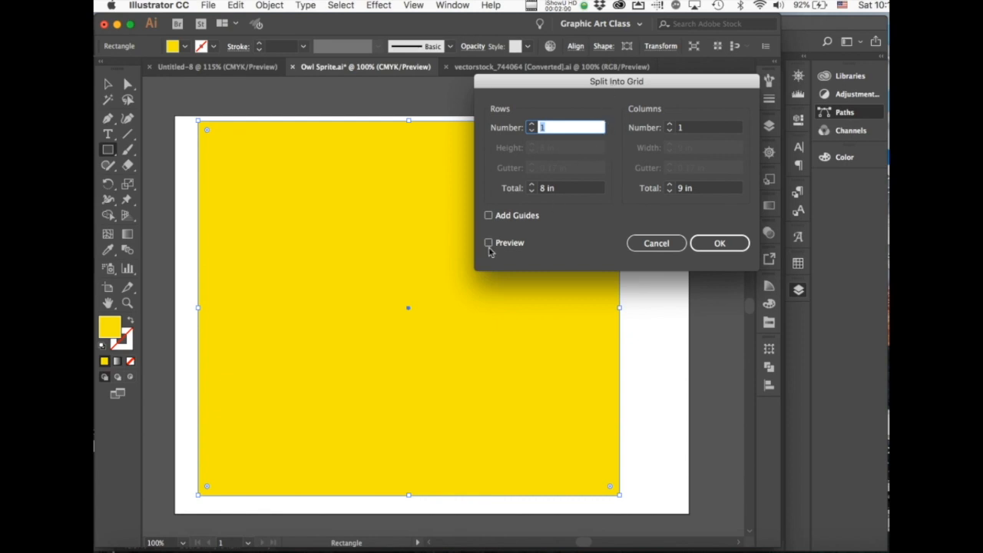
{"action": "left_click", "coordinate": [488, 244]}
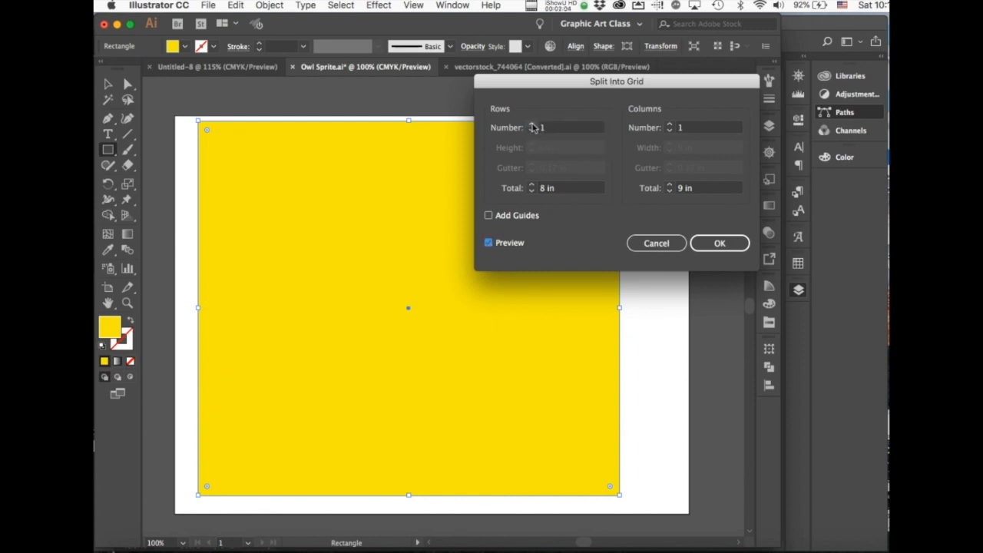
{"action": "left_click", "coordinate": [532, 124]}
{"action": "left_click", "coordinate": [532, 124]}
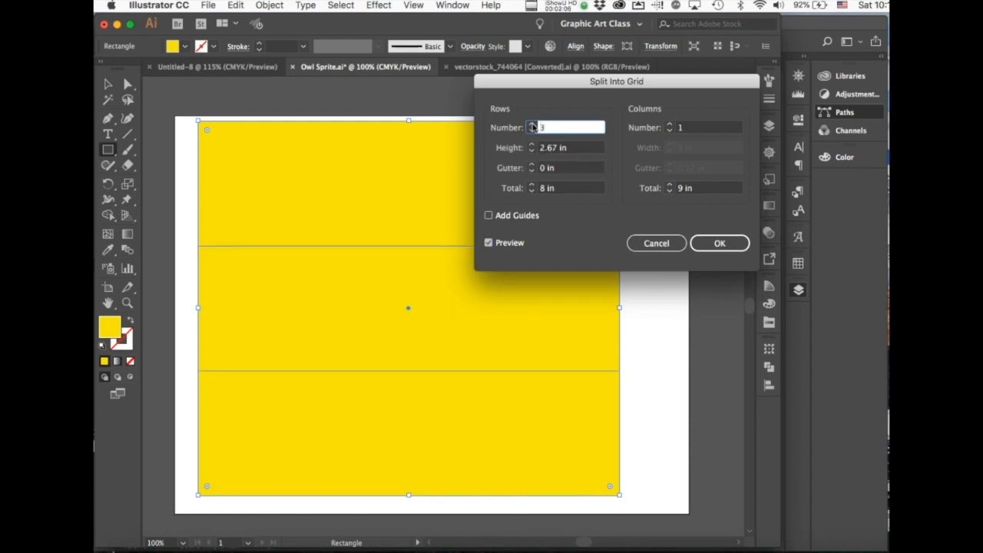
{"action": "left_click", "coordinate": [670, 124]}
{"action": "left_click", "coordinate": [670, 124]}
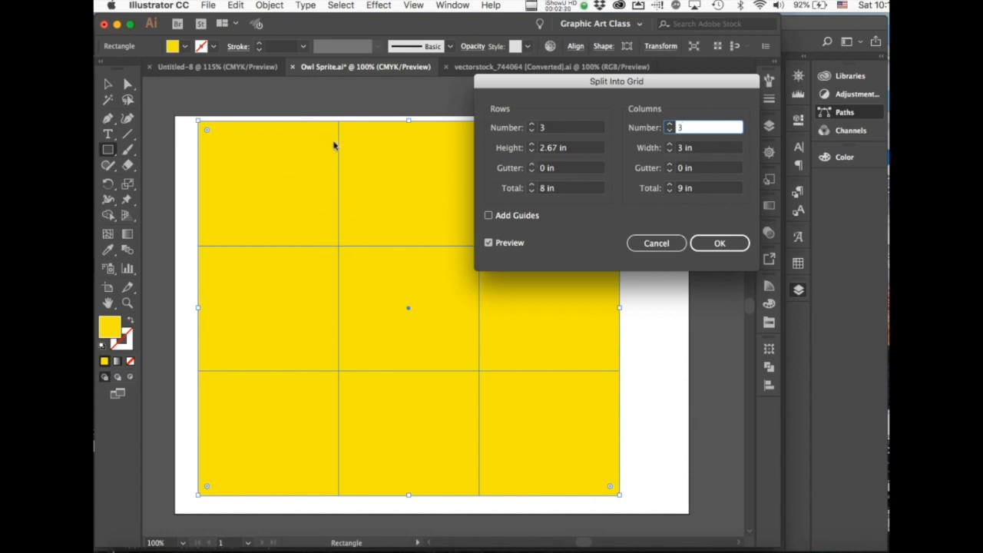
- Set both the row and column gutters to 0.1 in and apply the grid split
{"action": "left_click", "coordinate": [532, 165]}
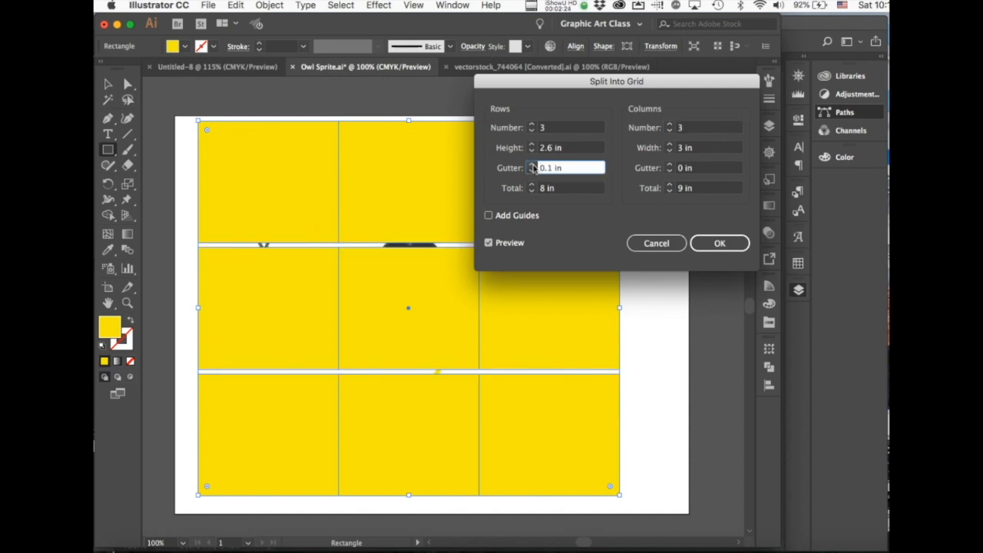
{"action": "left_click", "coordinate": [600, 167]}
{"action": "left_click", "coordinate": [670, 165]}
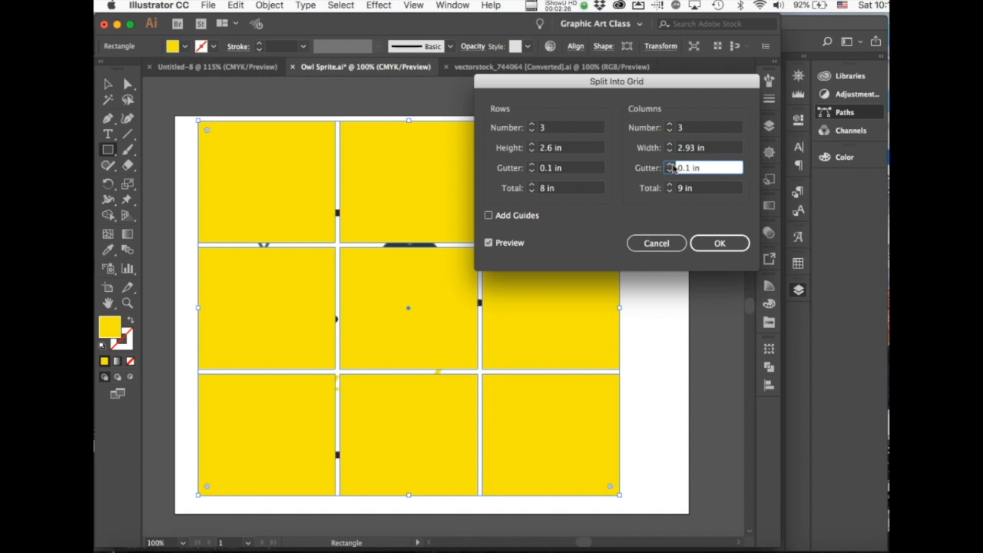
{"action": "left_click", "coordinate": [720, 244]}
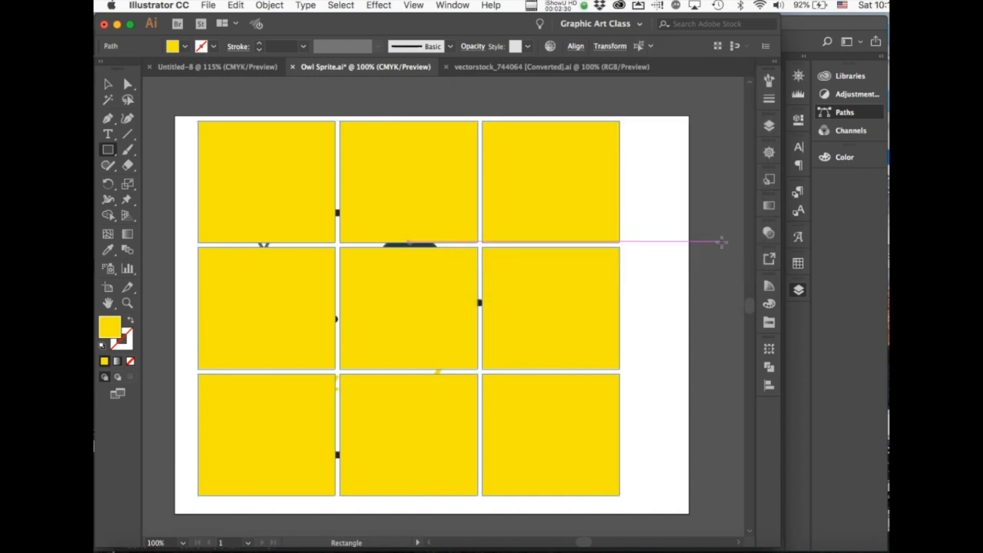
- Recolour the grid cells dark blue (RGB 8, 8, 181), swap fill and stroke to leave only outlines, and deselect them
{"action": "double_click", "coordinate": [117, 329]}
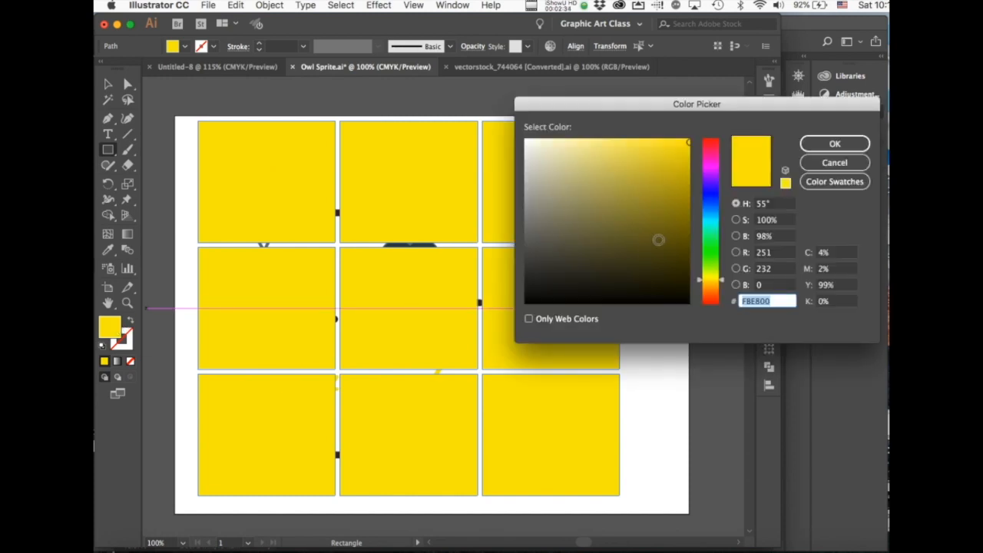
{"action": "left_click", "coordinate": [710, 193]}
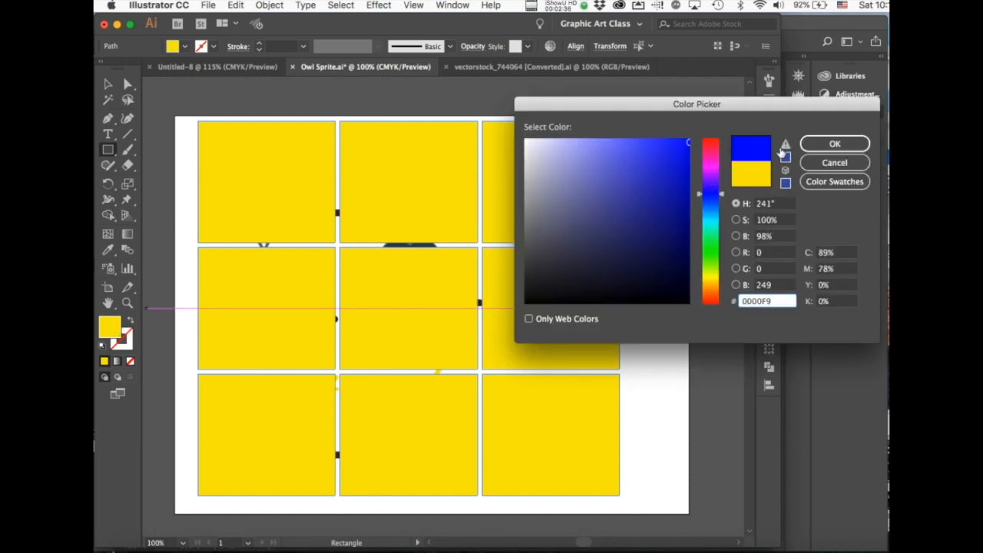
{"action": "left_click", "coordinate": [683, 186]}
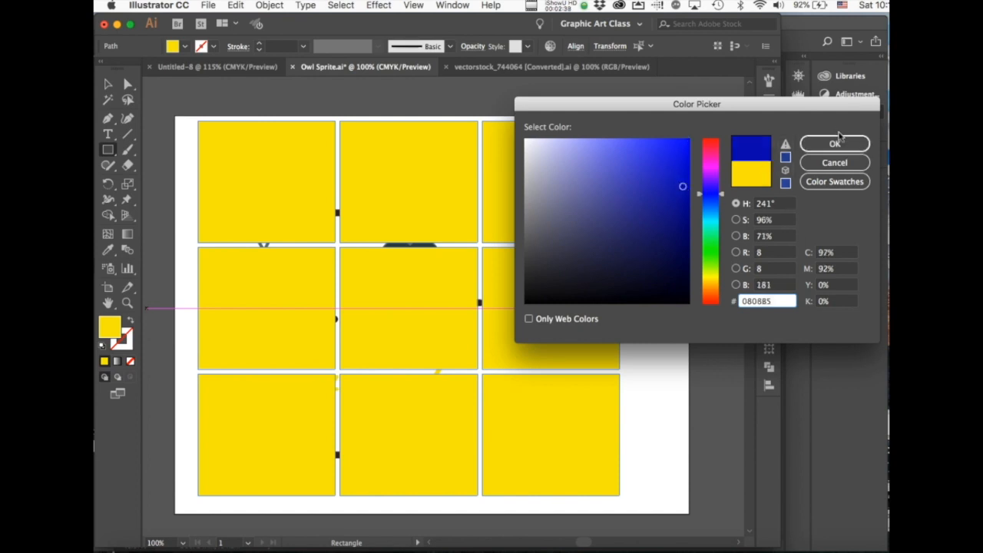
{"action": "left_click", "coordinate": [836, 144]}
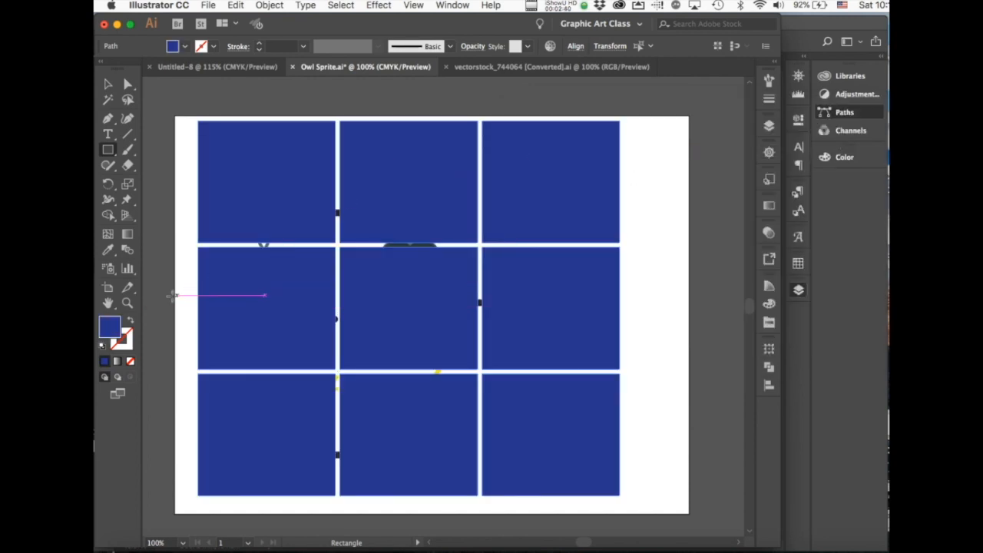
{"action": "left_click", "coordinate": [130, 321]}
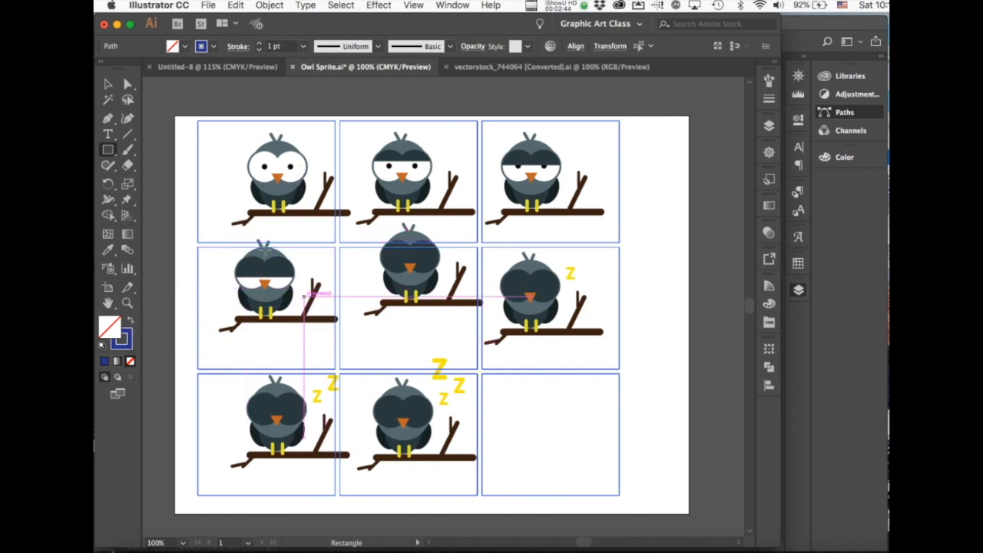
{"action": "left_click", "coordinate": [109, 85]}
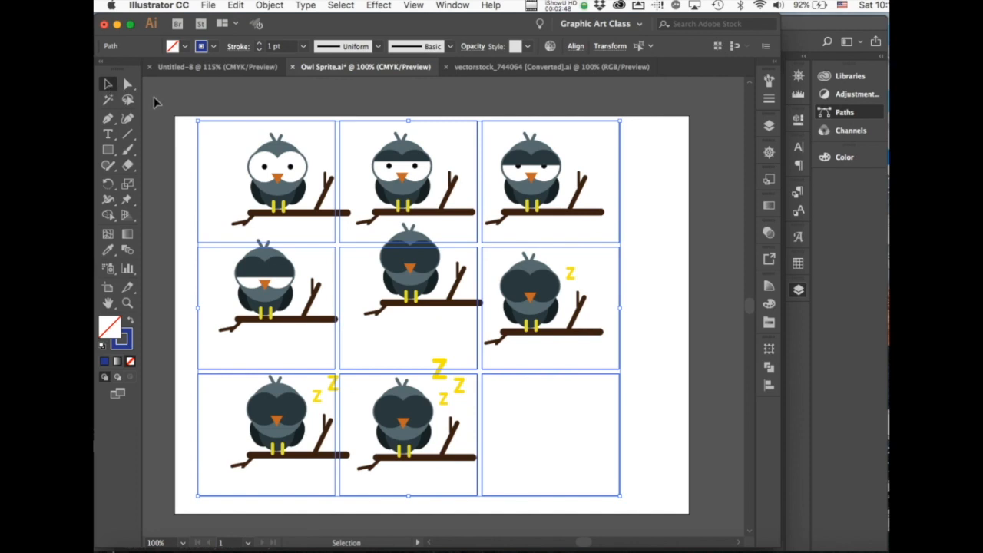
{"action": "left_click", "coordinate": [154, 102]}
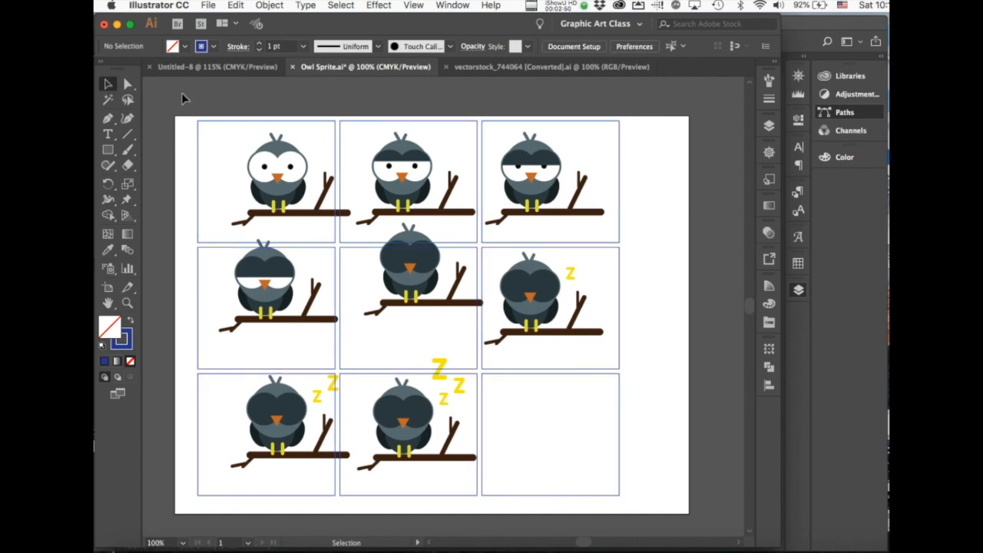
- Align the first owl in the top row to the left and bottom edges of its grid cell
{"action": "left_click_drag", "start_coordinate": [182, 96], "coordinate": [284, 182]}
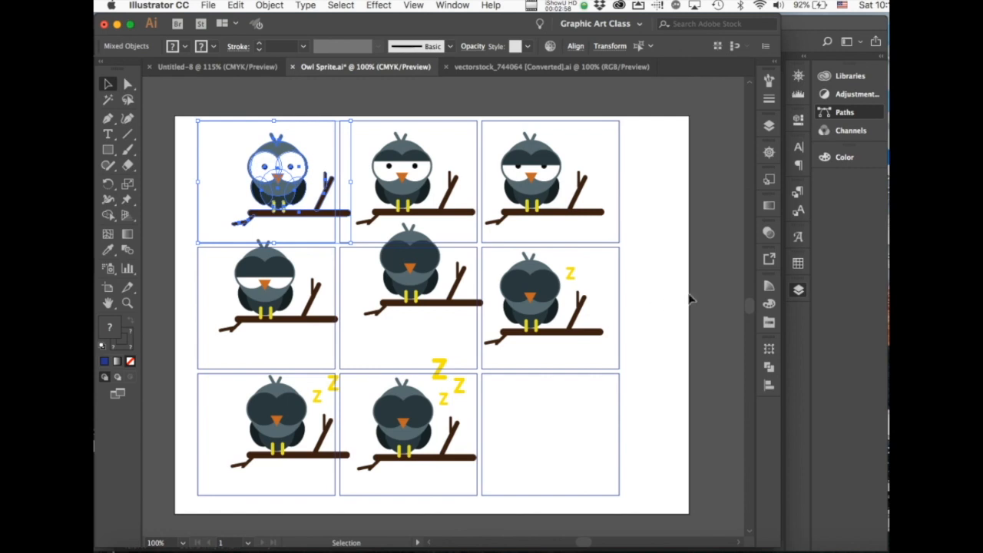
{"action": "left_click", "coordinate": [770, 389]}
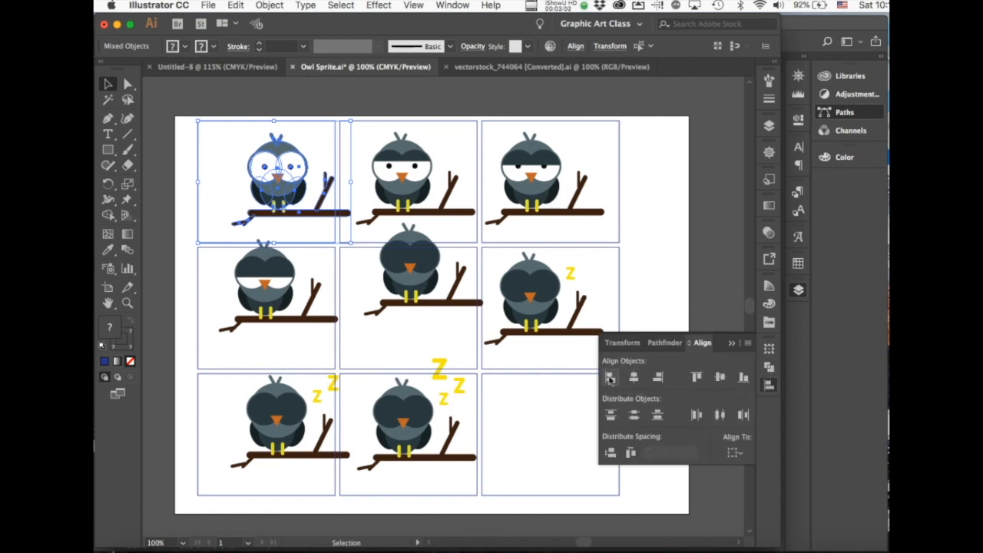
{"action": "left_click", "coordinate": [610, 378]}
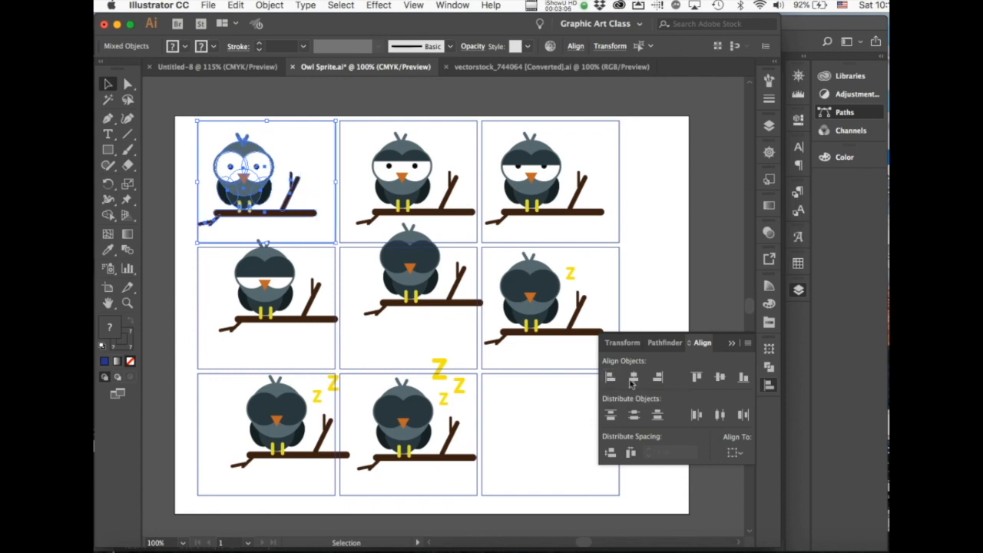
{"action": "left_click", "coordinate": [744, 378]}
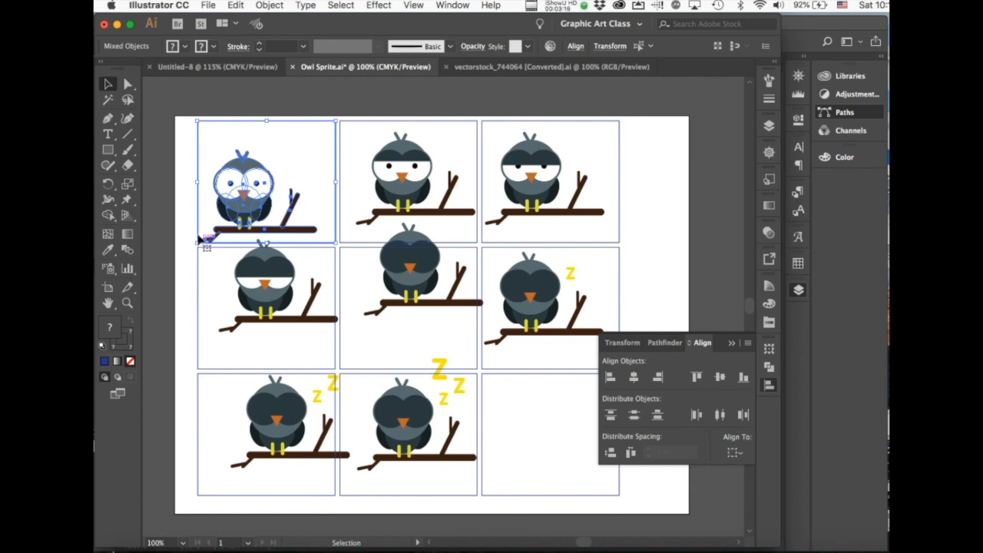
{"action": "left_click", "coordinate": [177, 98]}
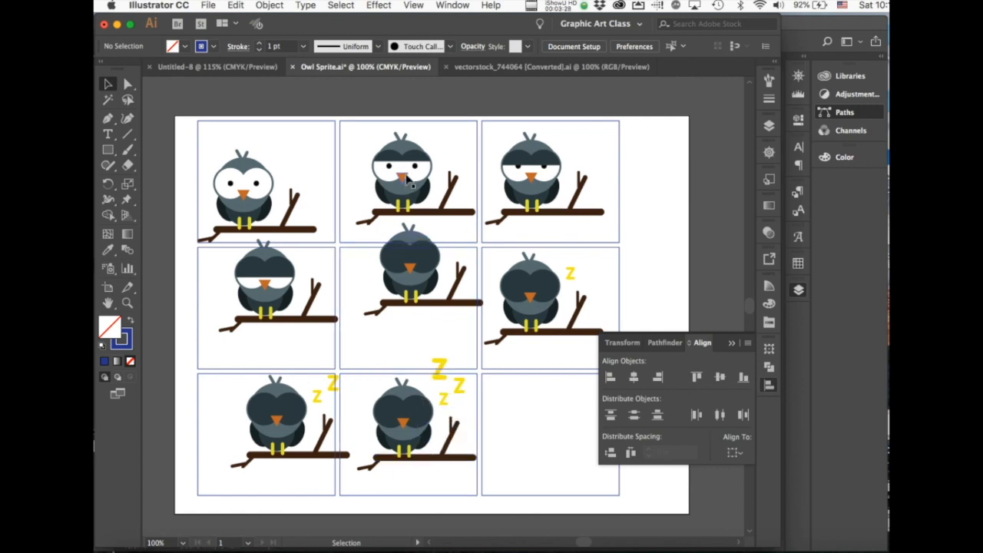
- Align the second and third owls in the top row to the left and bottom edges of their grid cells
{"action": "left_click", "coordinate": [409, 167]}
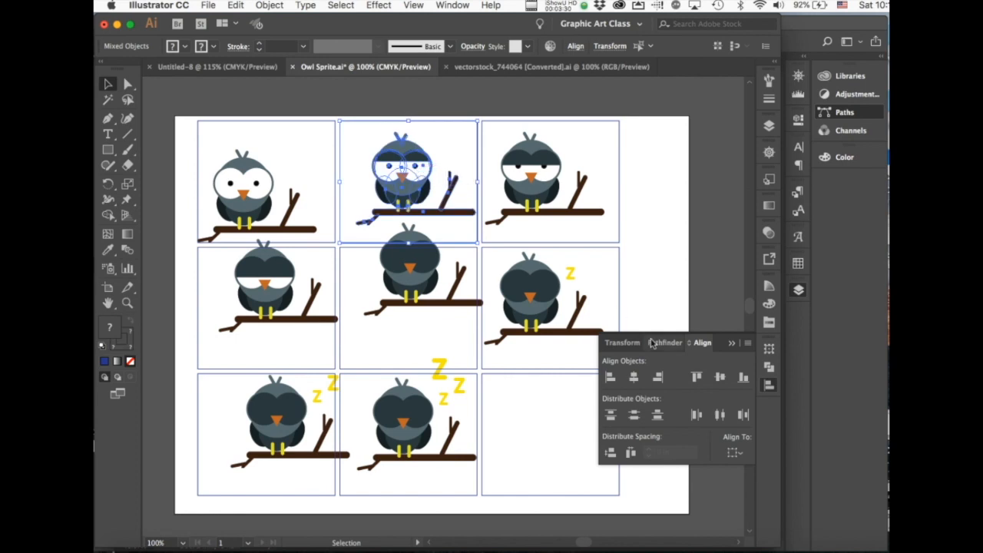
{"action": "left_click", "coordinate": [610, 377]}
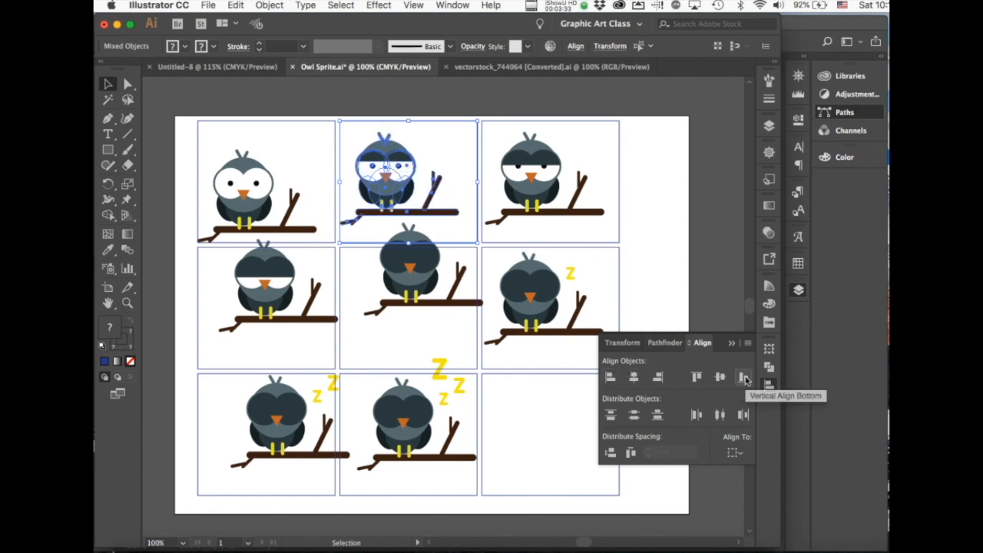
{"action": "left_click", "coordinate": [745, 378]}
{"action": "left_click_drag", "start_coordinate": [637, 157], "coordinate": [541, 185]}
{"action": "left_click", "coordinate": [611, 377]}
{"action": "left_click", "coordinate": [745, 379]}
- Align each of the three middle-row owls to the left and bottom edges of its own grid cell
{"action": "left_click_drag", "start_coordinate": [180, 276], "coordinate": [303, 293]}
{"action": "left_click", "coordinate": [610, 377]}
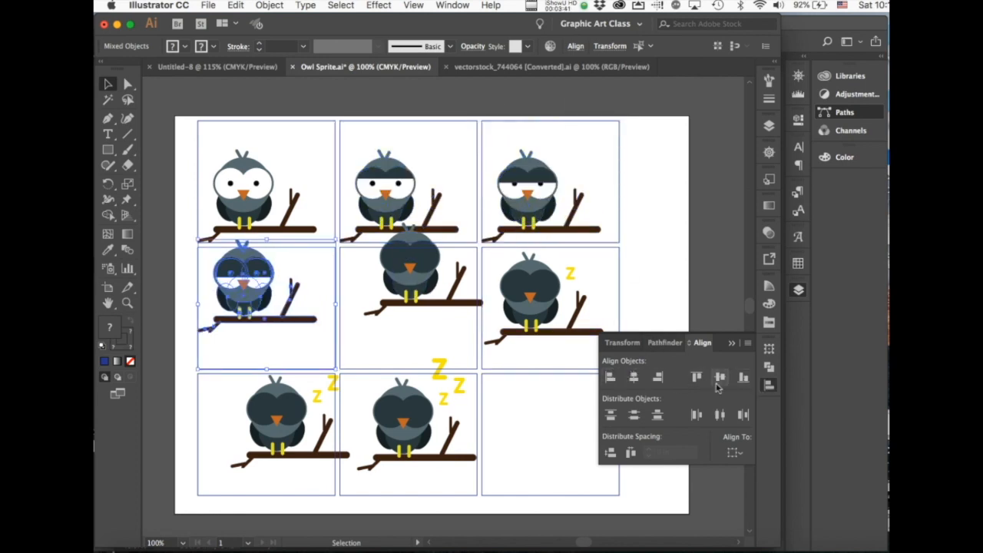
{"action": "left_click", "coordinate": [744, 377]}
{"action": "left_click", "coordinate": [410, 285]}
{"action": "left_click", "coordinate": [364, 369], "text": "shift"}
{"action": "left_click", "coordinate": [744, 377]}
{"action": "left_click", "coordinate": [610, 377]}
{"action": "left_click", "coordinate": [530, 308]}
{"action": "left_click", "coordinate": [543, 369], "text": "shift"}
{"action": "left_click", "coordinate": [611, 377]}
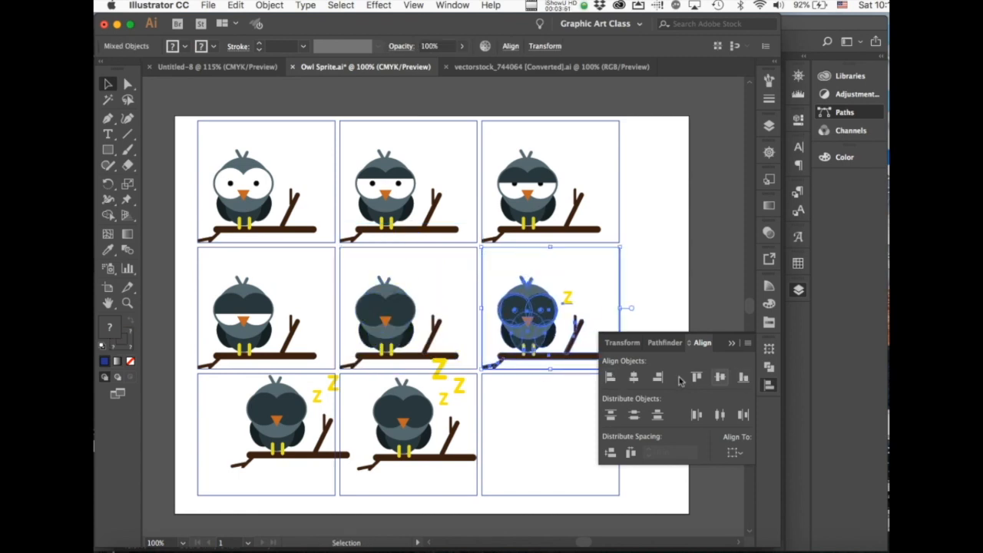
- Align both bottom-row owls, including their Z letters, to the left and bottom edges of their grid cells
{"action": "left_click", "coordinate": [277, 408]}
{"action": "left_click", "coordinate": [261, 496], "text": "shift"}
{"action": "left_click", "coordinate": [611, 378]}
{"action": "left_click", "coordinate": [744, 378]}
{"action": "left_click", "coordinate": [403, 412]}
{"action": "left_click", "coordinate": [404, 496], "text": "shift"}
{"action": "left_click", "coordinate": [744, 377]}
{"action": "left_click", "coordinate": [611, 378]}
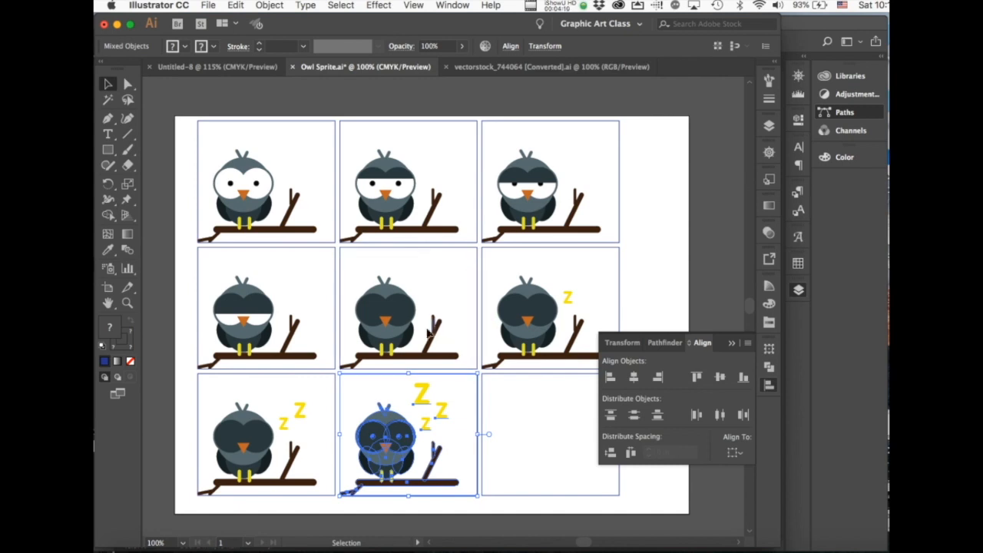
- Delete the empty ninth cell's frame in the bottom row of the grid
{"action": "left_click", "coordinate": [380, 326]}
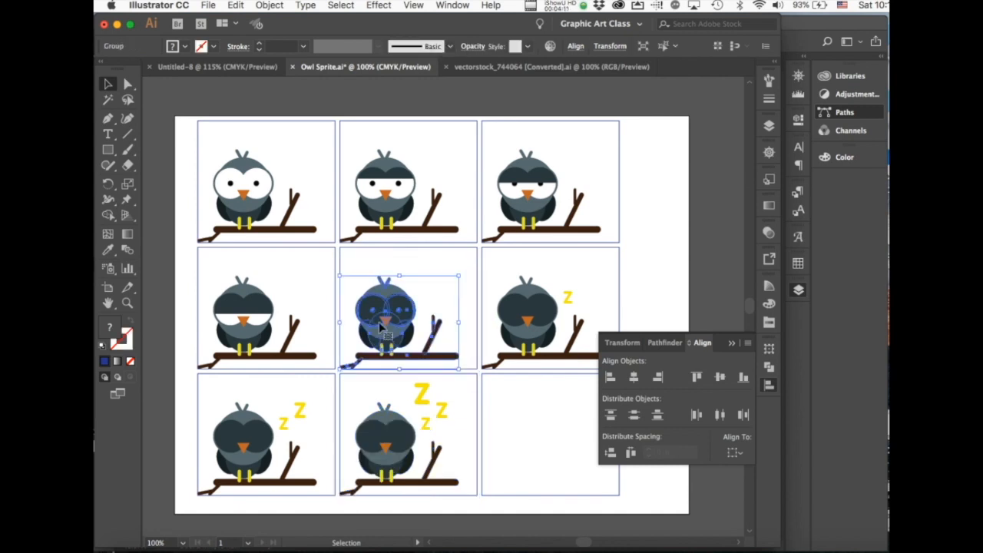
{"action": "left_click", "coordinate": [344, 250], "text": "shift"}
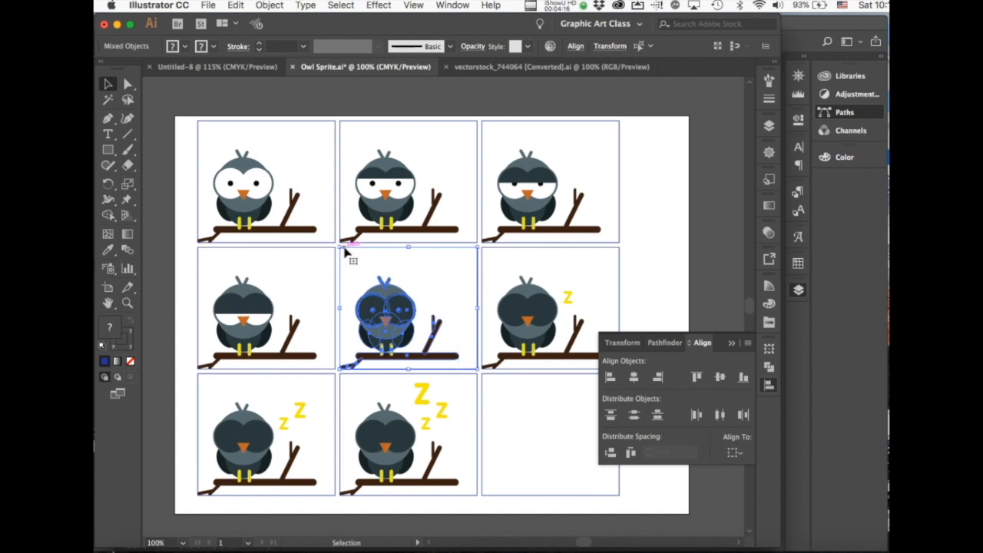
{"action": "left_click", "coordinate": [647, 260]}
{"action": "left_click", "coordinate": [544, 375]}
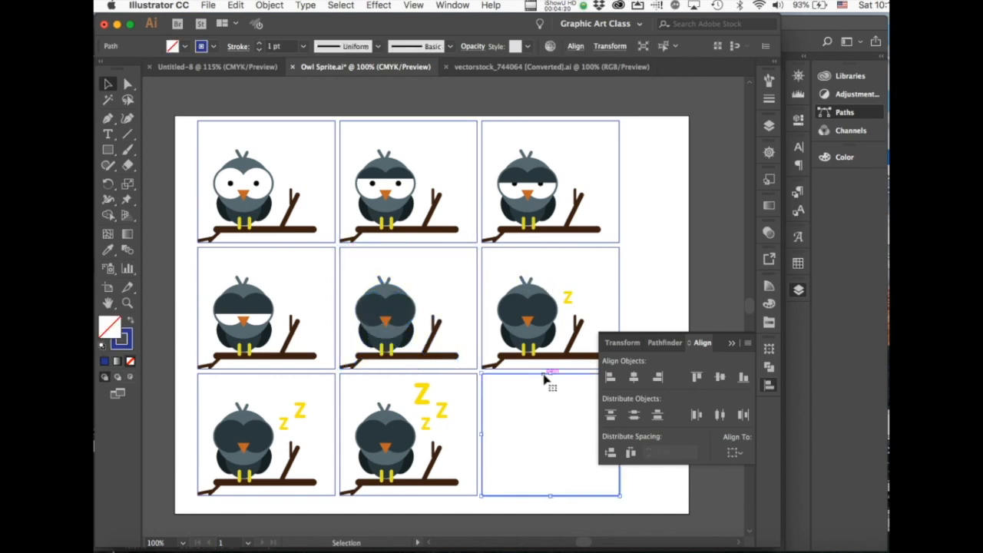
{"action": "key", "text": "Delete"}
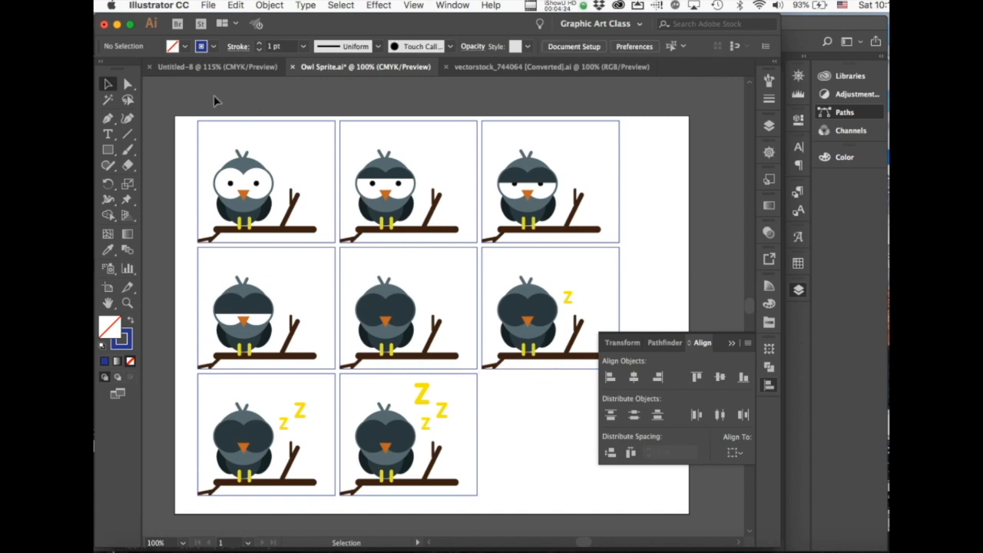
- Group each of the three top-row owls with its own cell frame
{"action": "left_click_drag", "start_coordinate": [191, 116], "coordinate": [281, 197]}
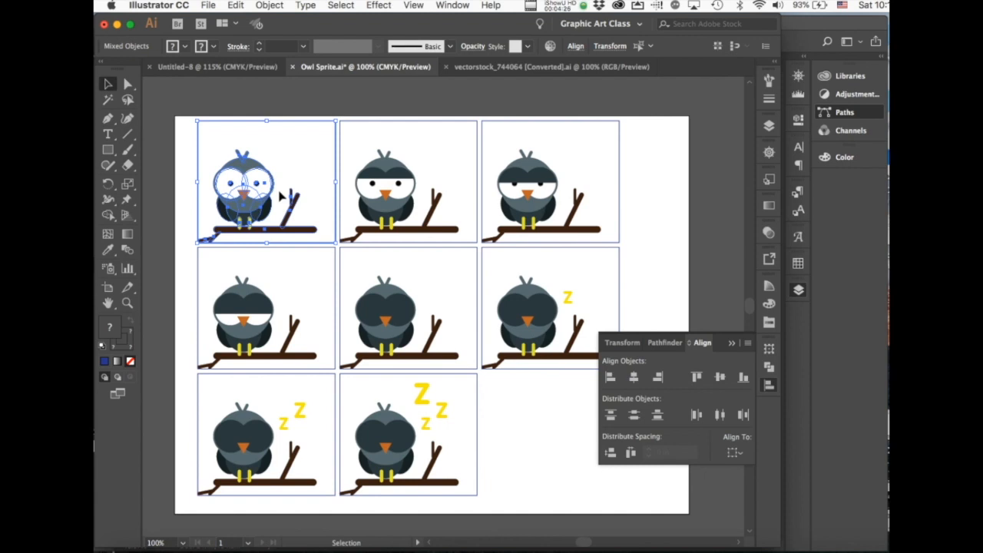
{"action": "key", "text": "super+g"}
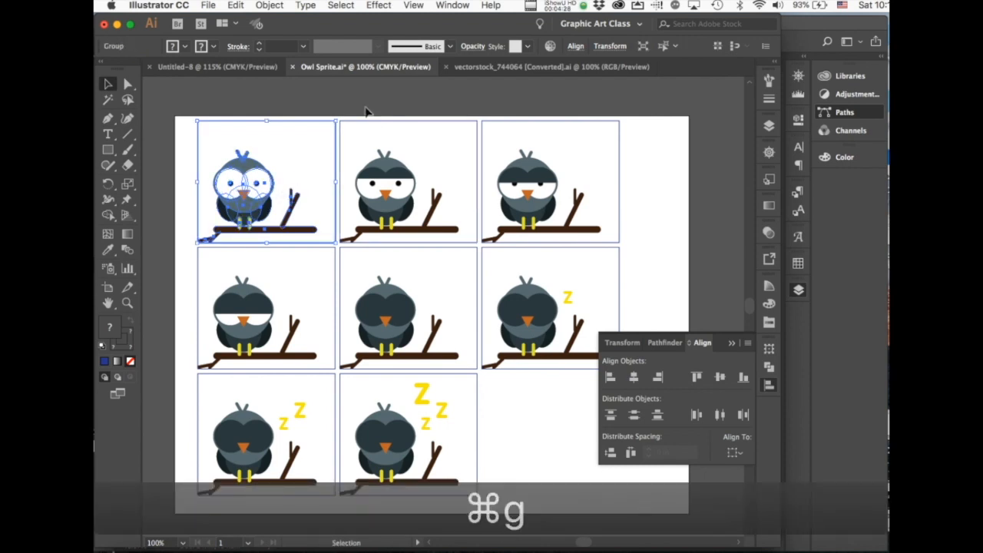
{"action": "left_click_drag", "start_coordinate": [358, 110], "coordinate": [400, 211]}
{"action": "key", "text": "super+g"}
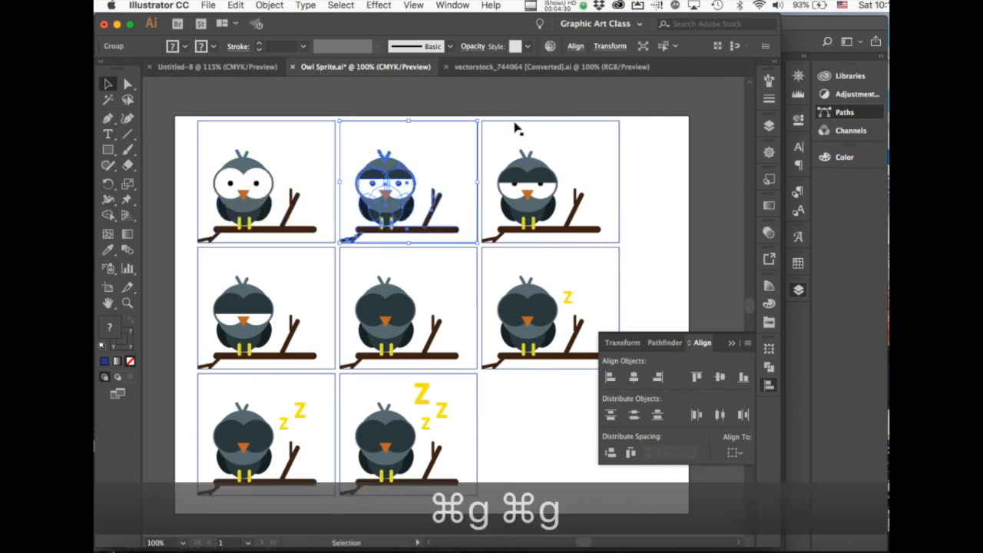
{"action": "left_click_drag", "start_coordinate": [501, 110], "coordinate": [537, 208]}
{"action": "key", "text": "super+g"}
{"action": "key", "text": "super+g"}
- Group each middle-row and bottom-row owl, including its Z letters, with its own cell frame
{"action": "left_click", "coordinate": [385, 311]}
{"action": "left_click", "coordinate": [477, 262], "text": "shift"}
{"action": "key", "text": "super+g"}
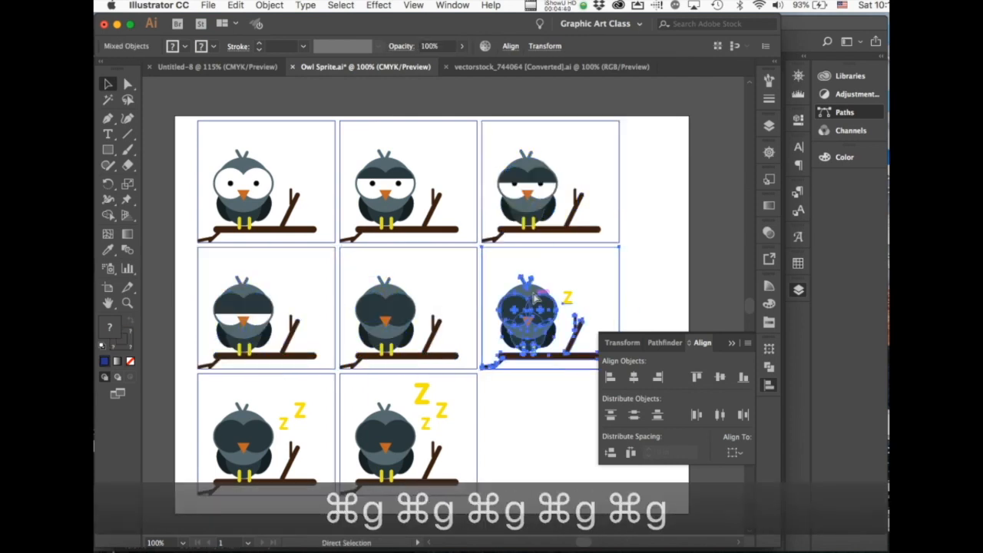
{"action": "key", "text": "super+g"}
{"action": "key", "text": "super+g"}
{"action": "left_click_drag", "start_coordinate": [509, 464], "coordinate": [386, 439]}
{"action": "key", "text": "super+g"}
{"action": "left_click", "coordinate": [530, 443]}
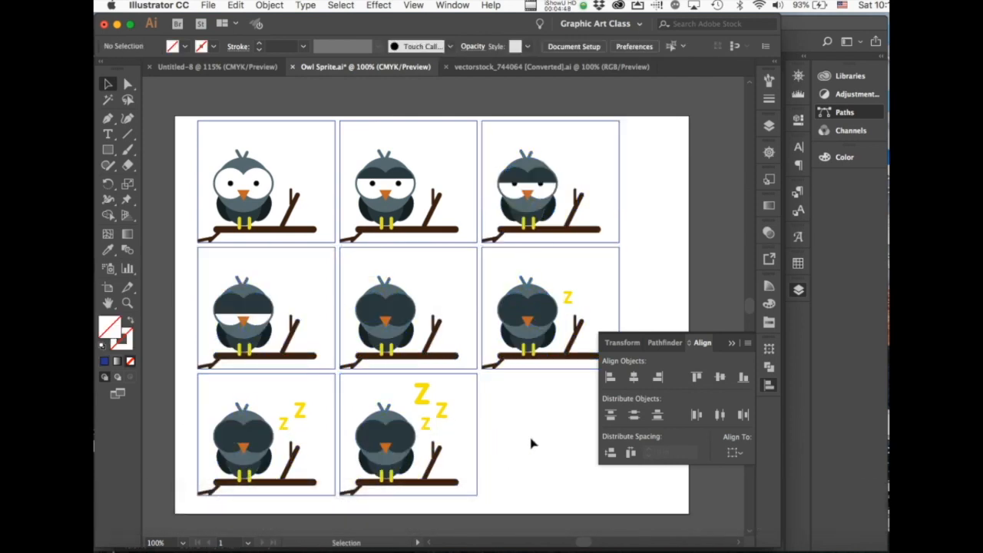
{"action": "left_click", "coordinate": [730, 349]}
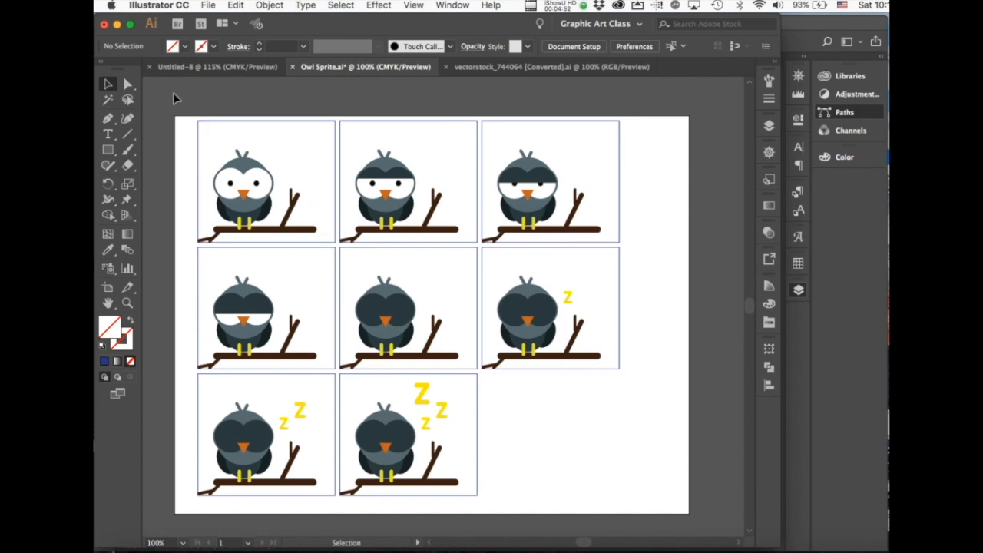
- Copy the first framed owl and create a transparent 212 x 188 px, 72 ppi RGB Color document for it in Photoshop
{"action": "left_click_drag", "start_coordinate": [181, 103], "coordinate": [286, 224]}
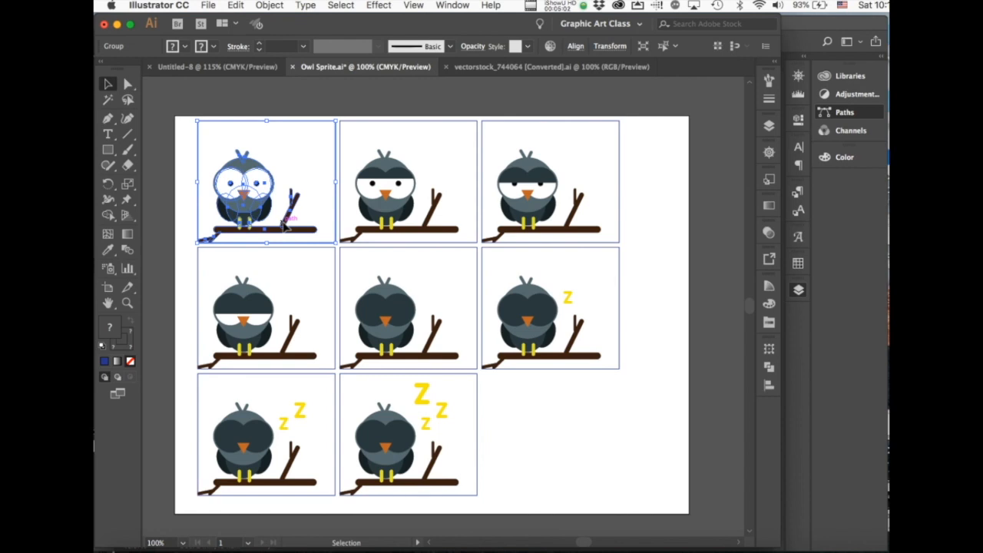
{"action": "key", "text": "super+c"}
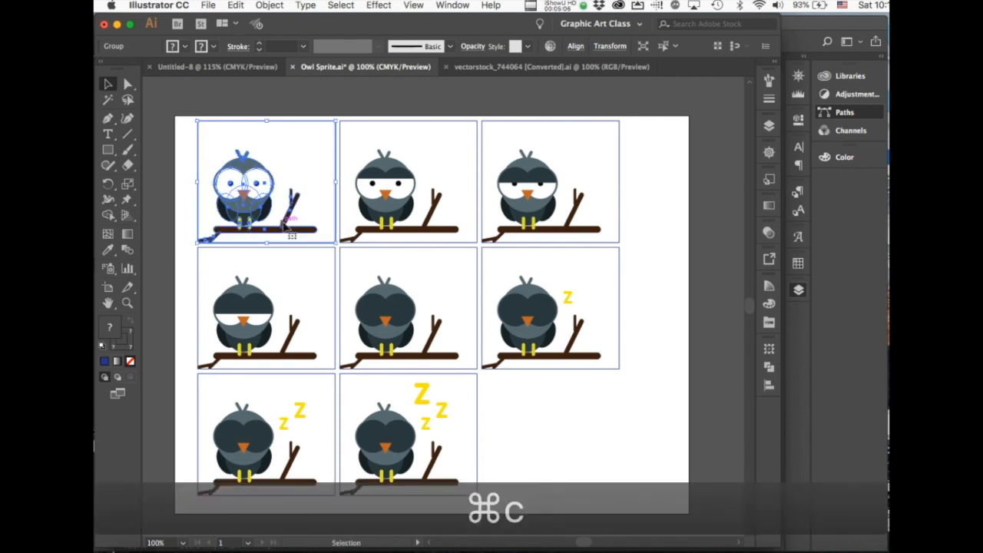
{"action": "left_click", "coordinate": [346, 543]}
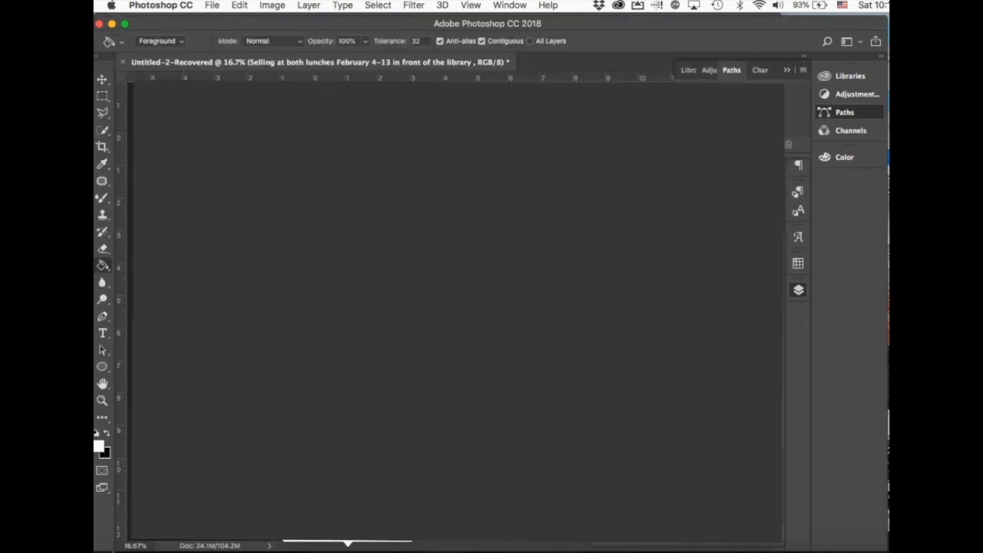
{"action": "left_click", "coordinate": [210, 6]}
{"action": "left_click", "coordinate": [219, 21]}
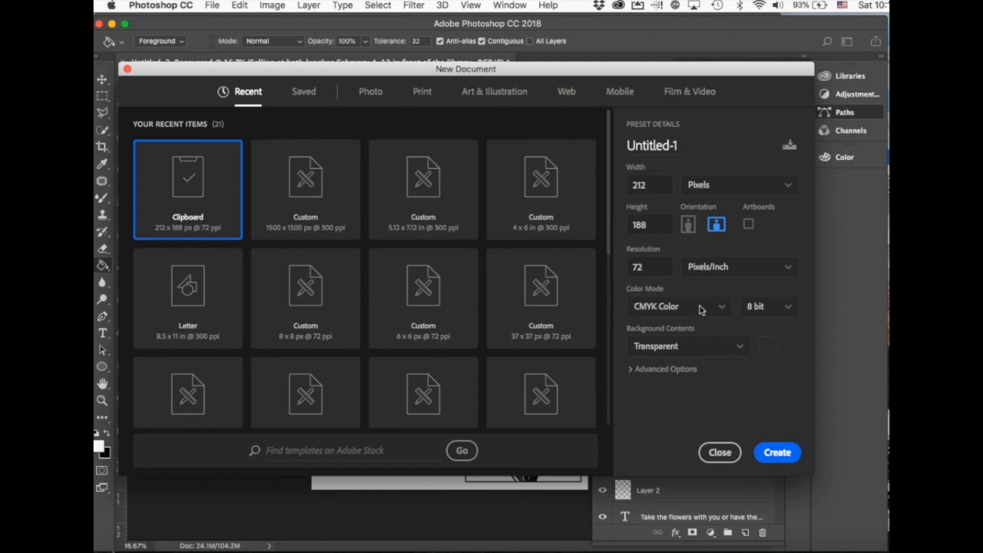
{"action": "left_click", "coordinate": [725, 308]}
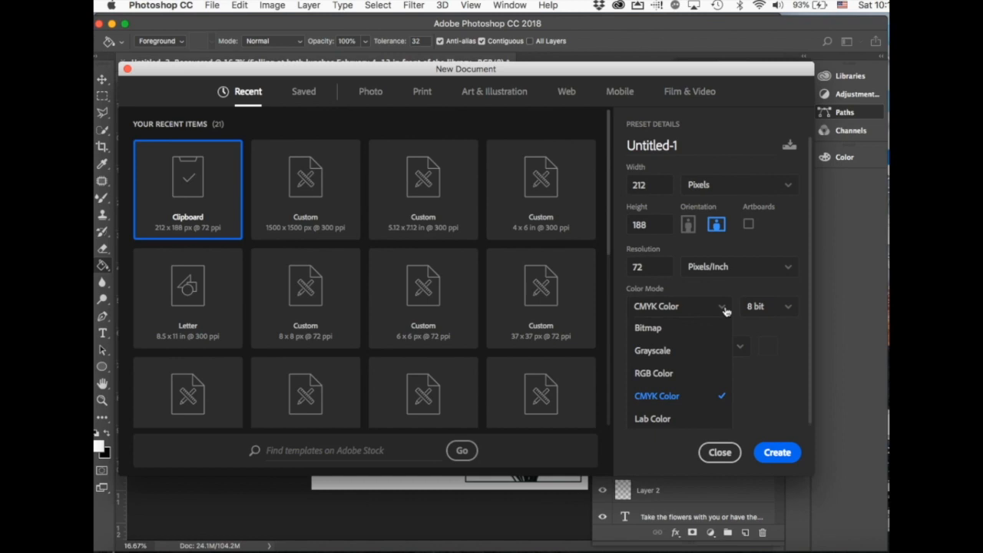
{"action": "left_click", "coordinate": [678, 373]}
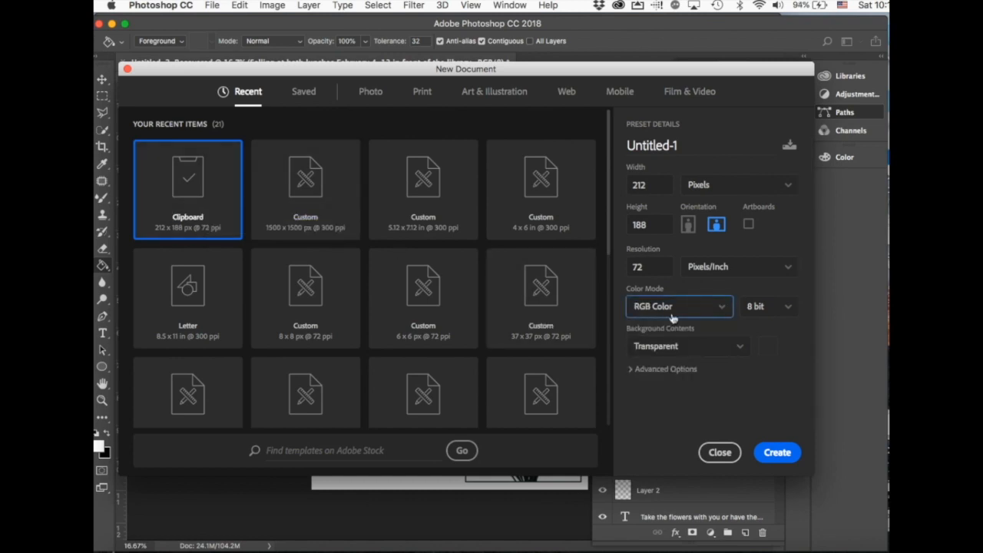
{"action": "left_click", "coordinate": [778, 453]}
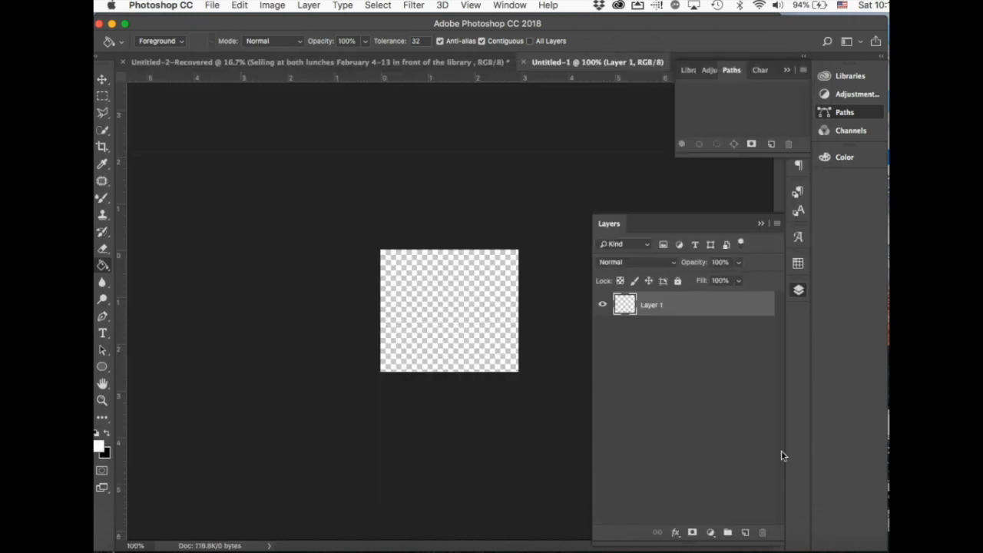
- Paste the first owl into the new document as a Smart Object and commit its placement
{"action": "key", "text": "super+v"}
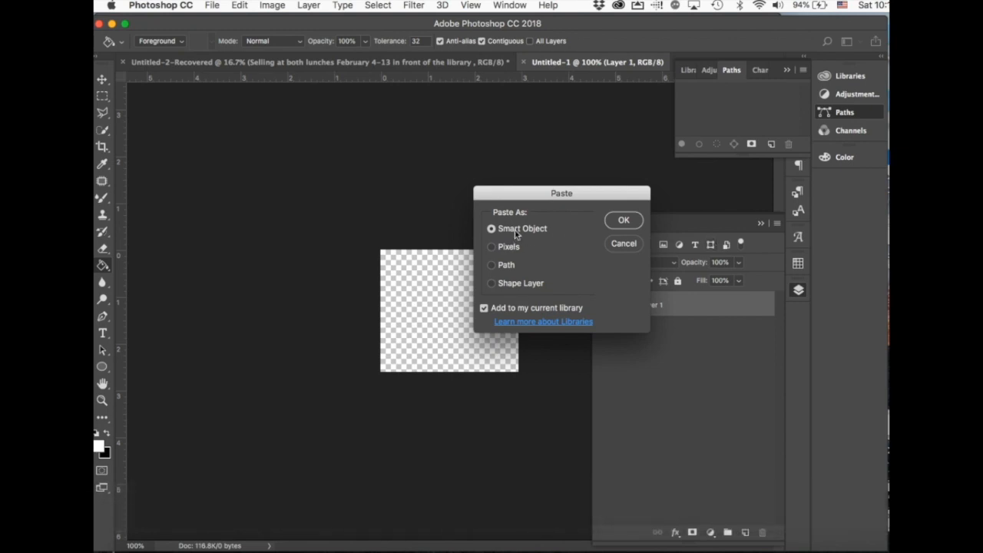
{"action": "left_click", "coordinate": [624, 221]}
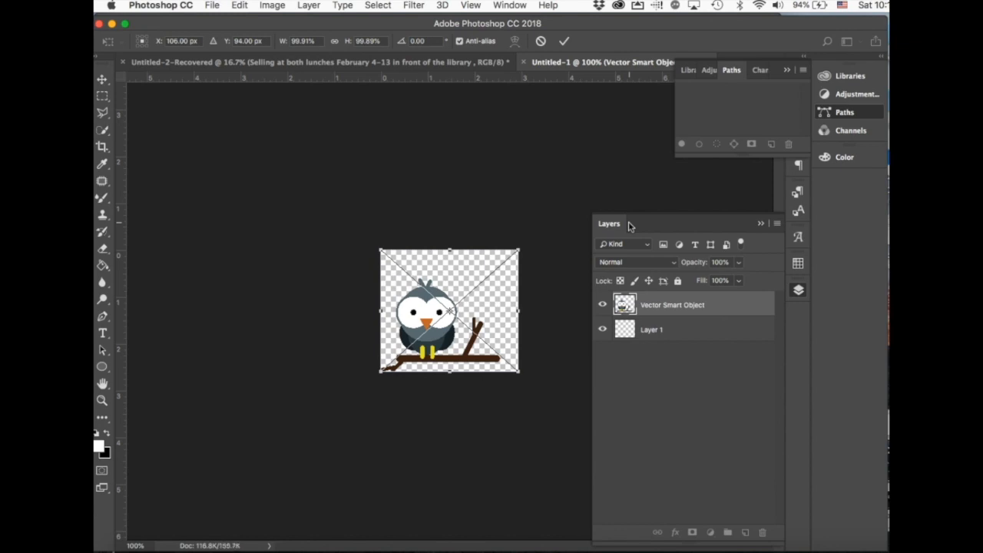
{"action": "key", "text": "Escape"}
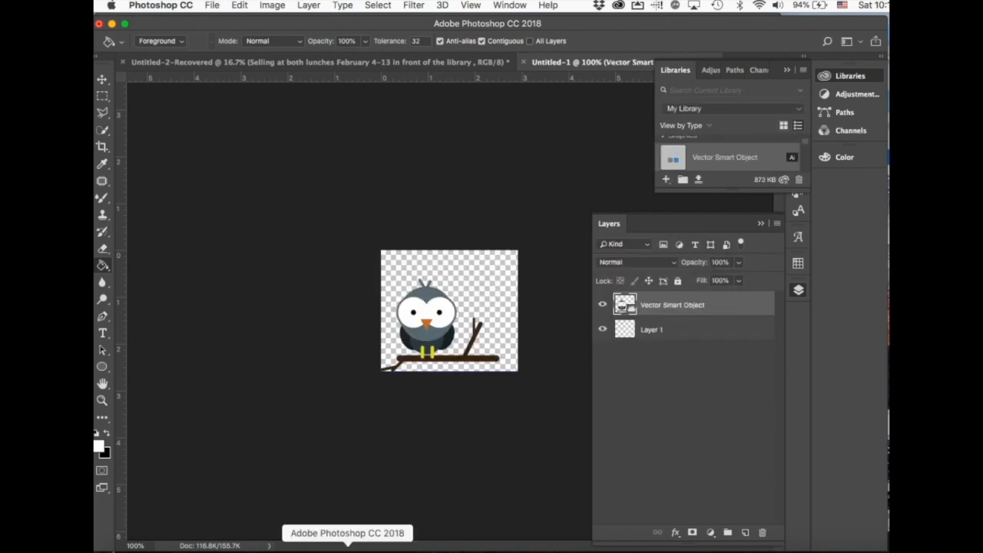
- Copy the second top-row owl from Illustrator and paste it into the Photoshop document as a Smart Object
{"action": "left_click", "coordinate": [374, 548]}
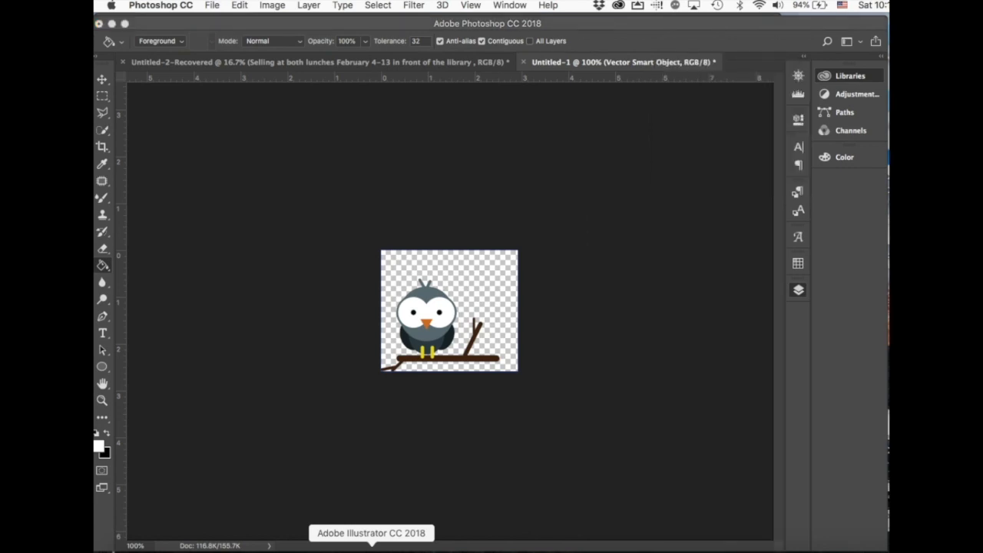
{"action": "left_click", "coordinate": [421, 228]}
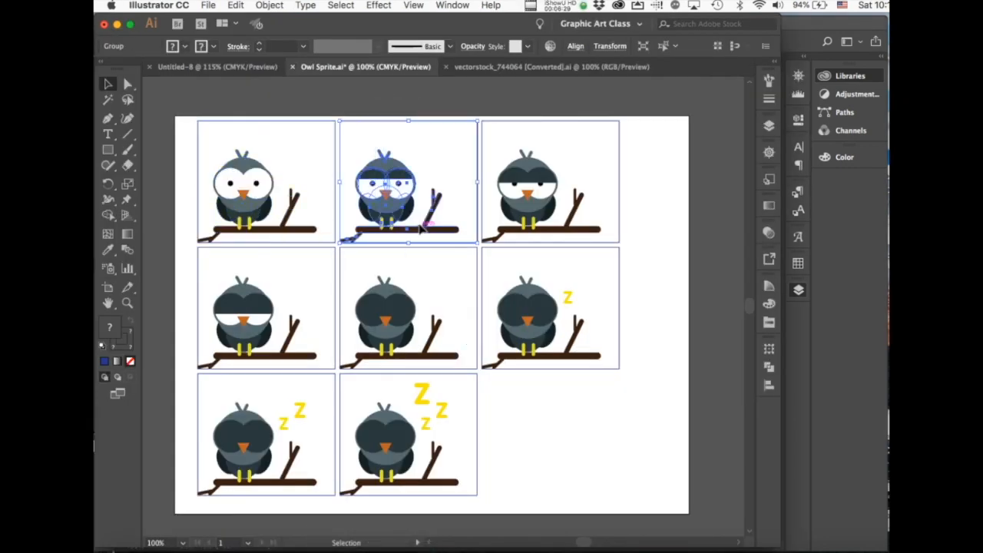
{"action": "key", "text": "c"}
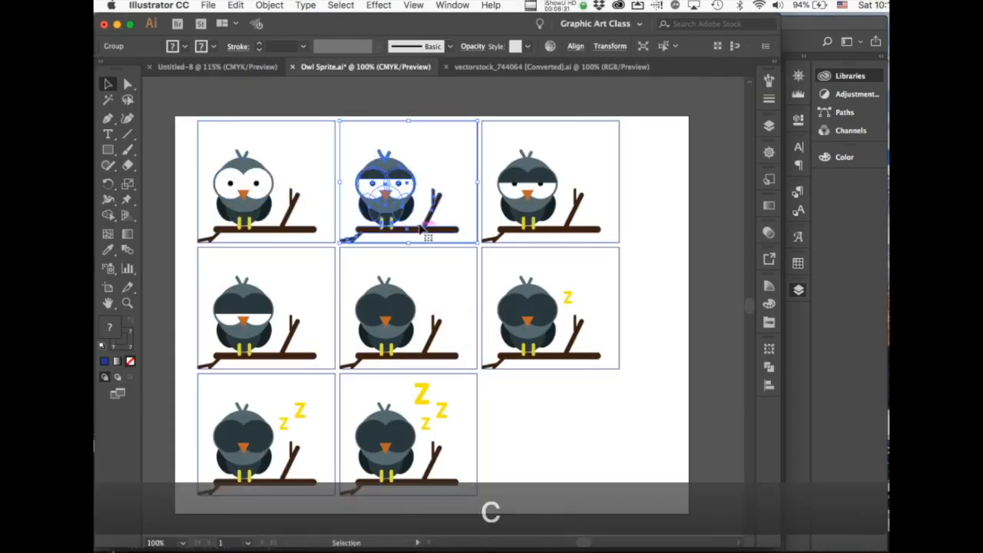
{"action": "left_click", "coordinate": [347, 547]}
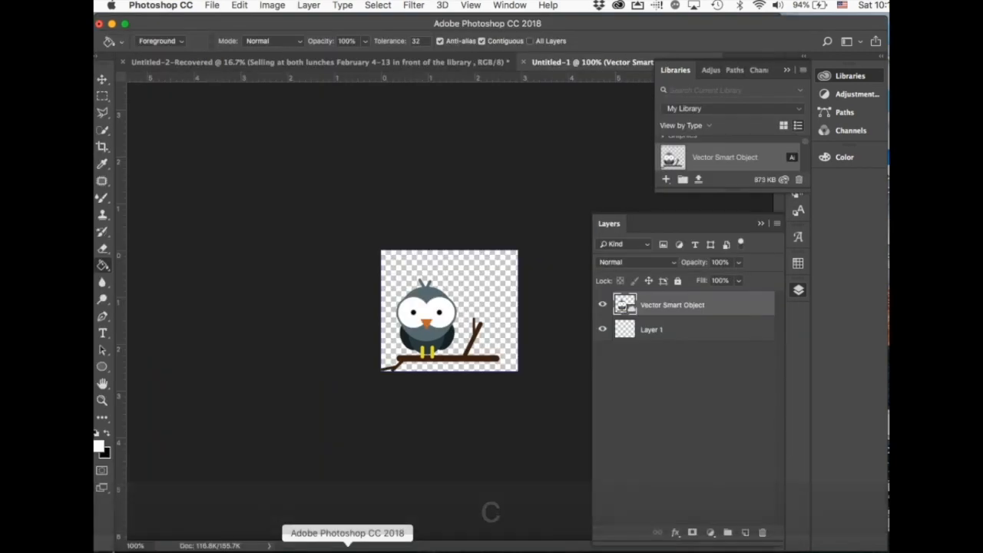
{"action": "key", "text": "super+v"}
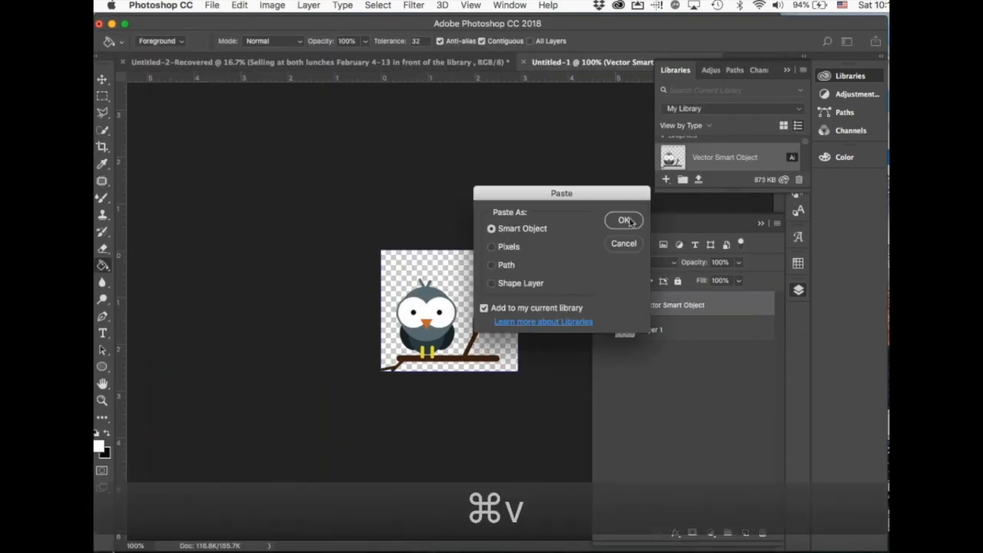
{"action": "left_click", "coordinate": [624, 221]}
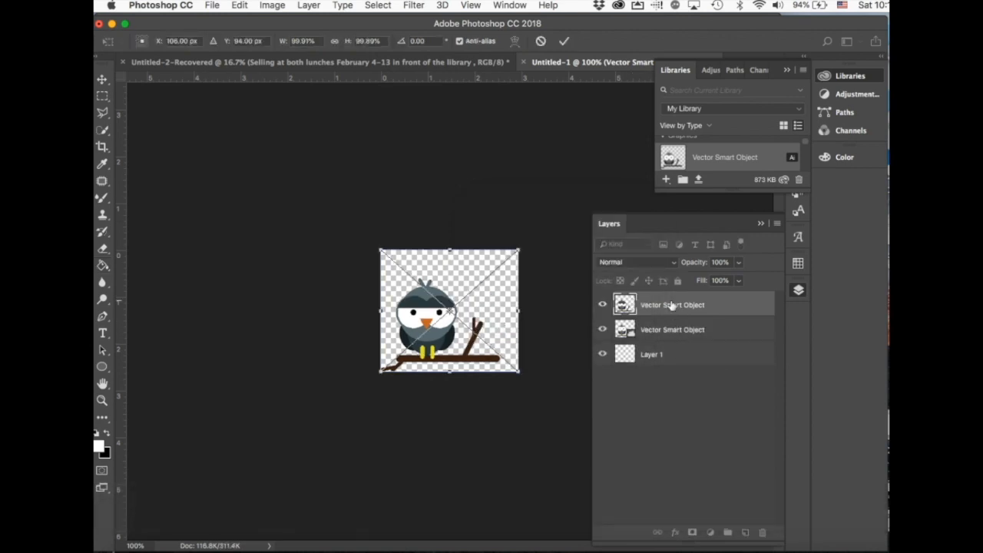
{"action": "key", "text": "Return"}
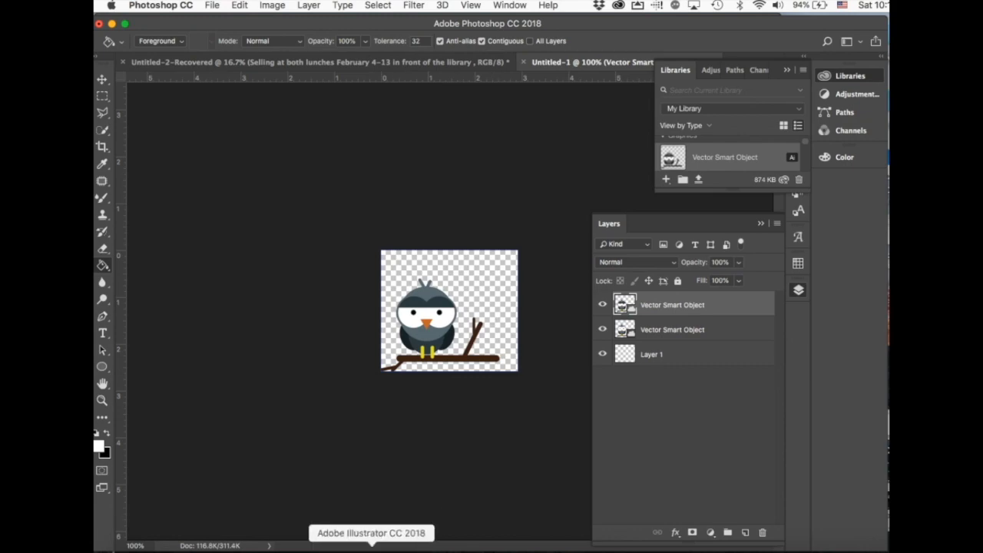
- Copy the third top-row owl from Illustrator and place it in the Photoshop document as a Smart Object
{"action": "left_click", "coordinate": [372, 550]}
{"action": "left_click", "coordinate": [527, 187]}
{"action": "key", "text": "super+c"}
{"action": "left_click", "coordinate": [347, 550]}
{"action": "key", "text": "super+v"}
{"action": "left_click", "coordinate": [625, 221]}
{"action": "key", "text": "Return"}
- Copy the fourth and fifth owls, without Z letters, from Illustrator and paste each into the Photoshop document as a Smart Object
{"action": "left_click", "coordinate": [372, 550]}
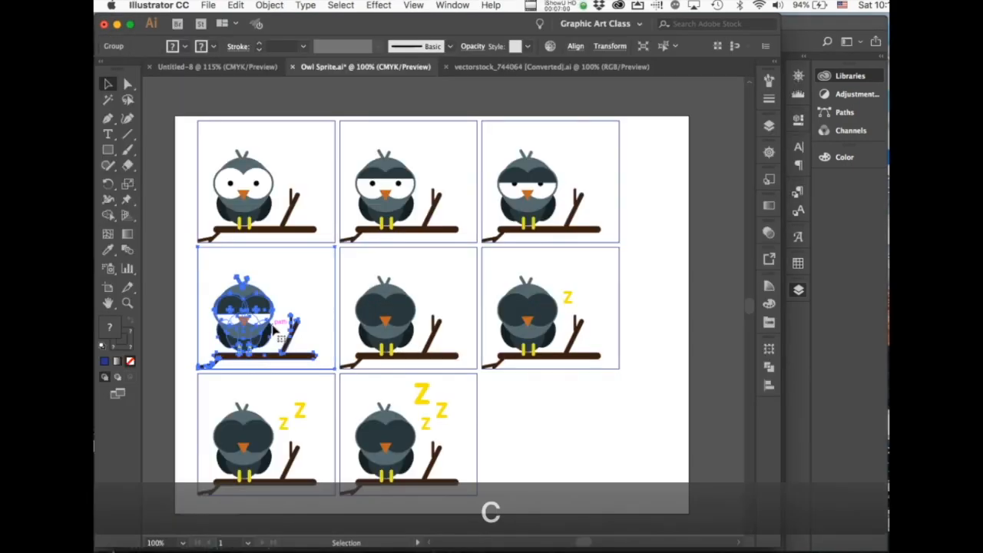
{"action": "left_click", "coordinate": [385, 311]}
{"action": "key", "text": "super+c"}
{"action": "left_click", "coordinate": [348, 550]}
{"action": "key", "text": "super+v"}
{"action": "left_click", "coordinate": [624, 220]}
{"action": "key", "text": "Return"}
- Copy the three owls with Z letters from Illustrator and paste each into the Photoshop document as a Smart Object
{"action": "left_click", "coordinate": [372, 550]}
{"action": "left_click", "coordinate": [527, 311]}
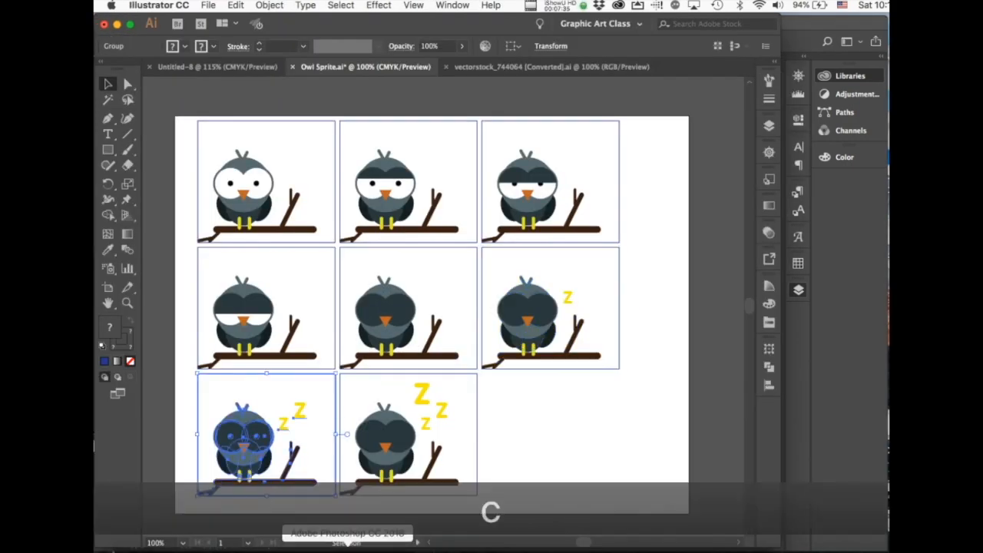
{"action": "left_click", "coordinate": [347, 550]}
{"action": "key", "text": "super+v"}
{"action": "left_click", "coordinate": [625, 220]}
{"action": "key", "text": "Return"}
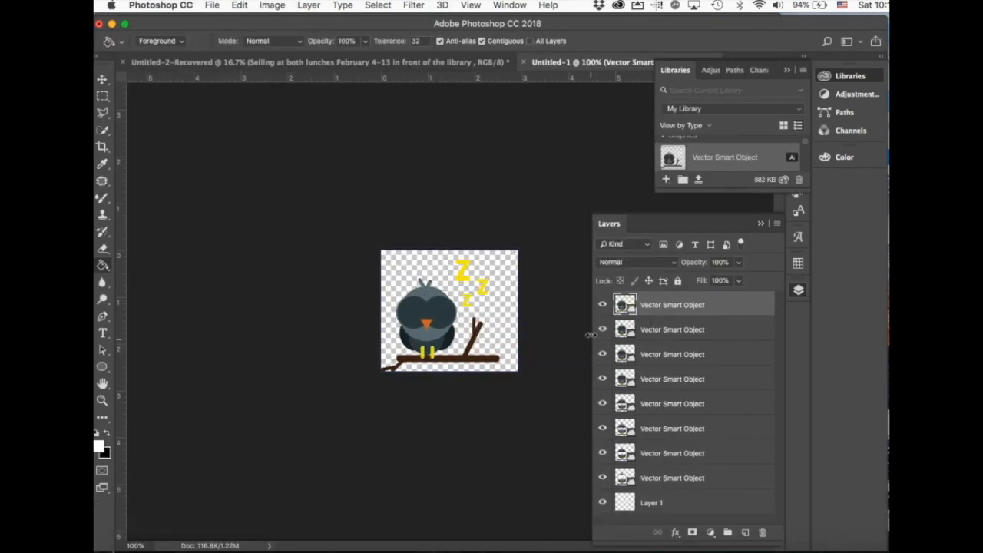
- Hide the eight owl layers, delete the empty Layer 1, and turn the owl layers' visibility back on
{"action": "left_click_drag", "start_coordinate": [605, 305], "coordinate": [604, 486]}
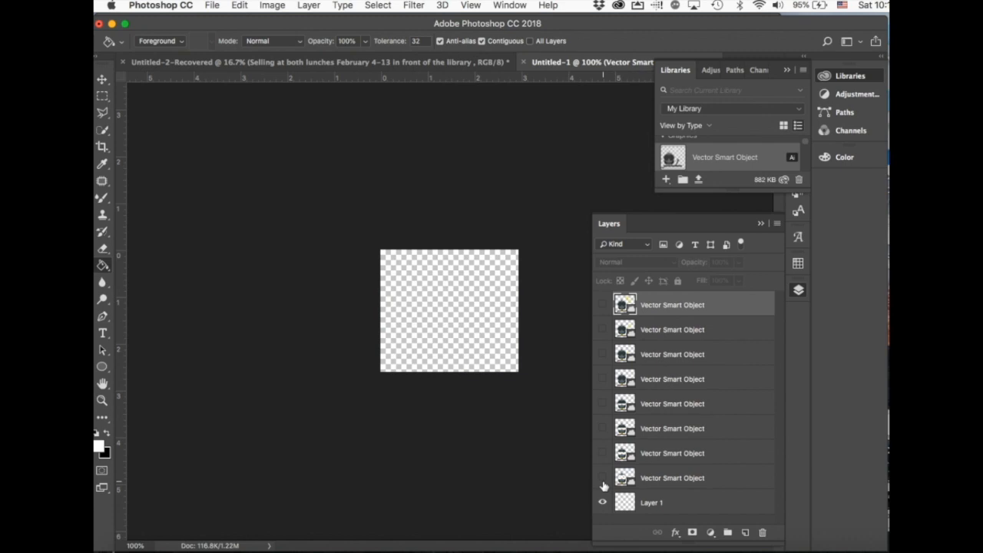
{"action": "left_click_drag", "start_coordinate": [660, 503], "coordinate": [762, 533]}
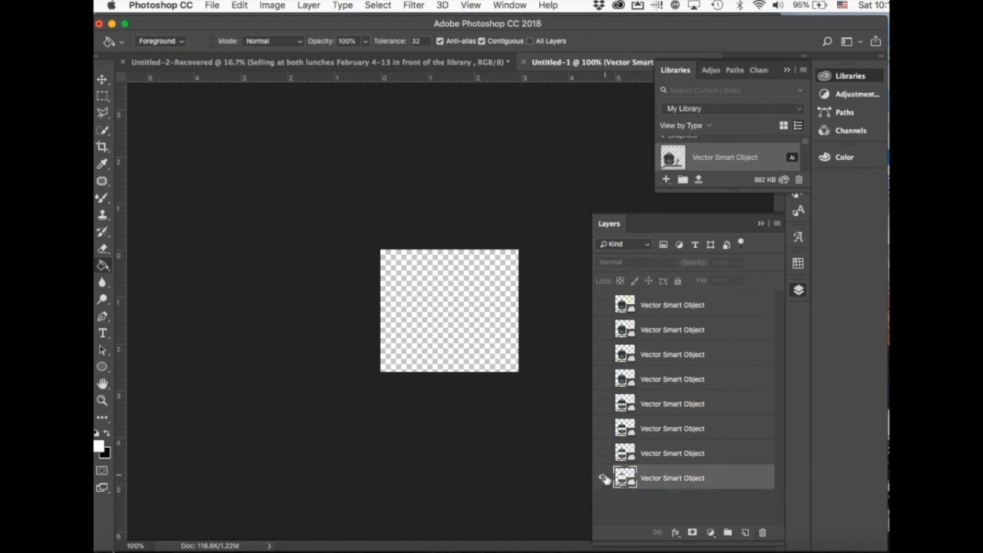
{"action": "left_click_drag", "start_coordinate": [604, 478], "coordinate": [606, 304]}
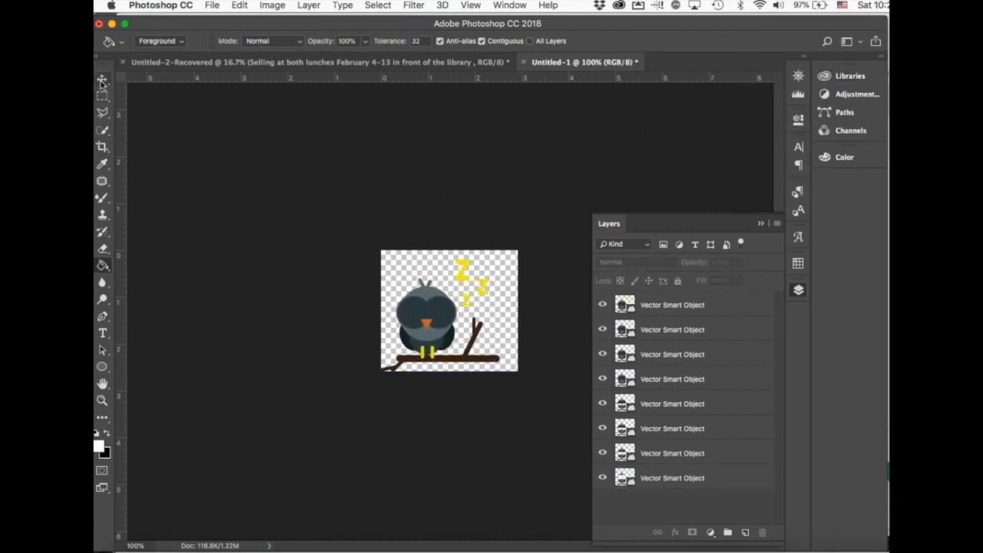
- Rasterize all eight Vector Smart Object layers in the owl document
{"action": "left_click", "coordinate": [102, 81]}
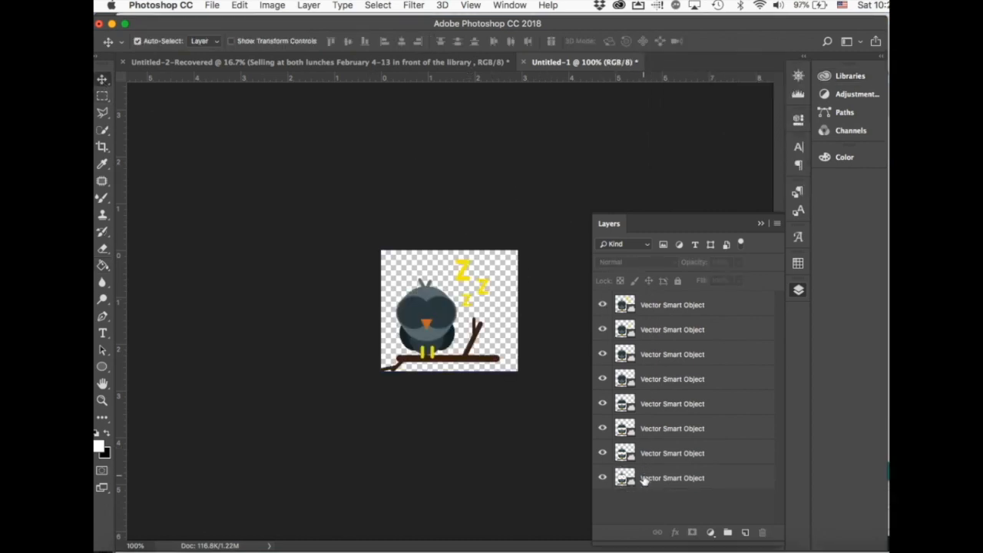
{"action": "left_click", "coordinate": [681, 307]}
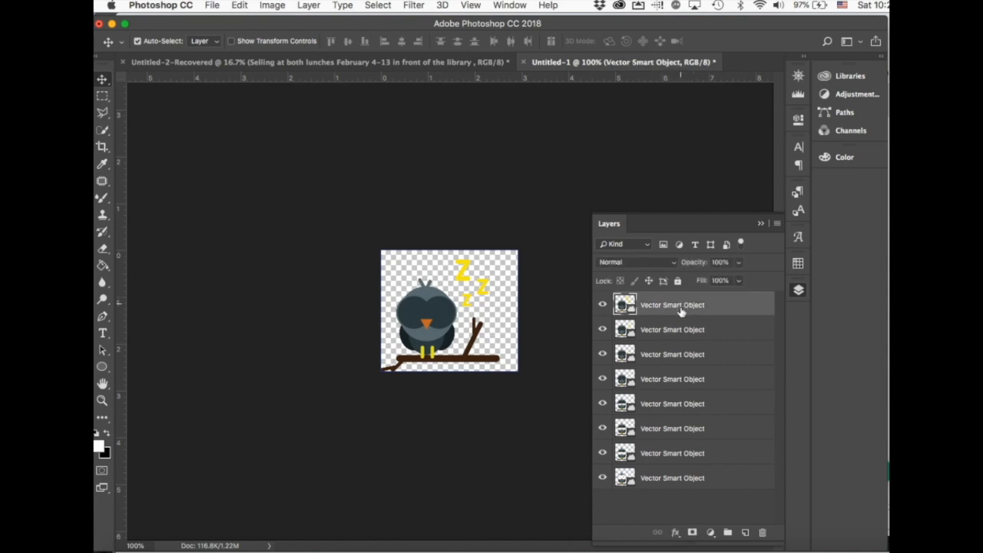
{"action": "left_click", "coordinate": [668, 483], "text": "shift"}
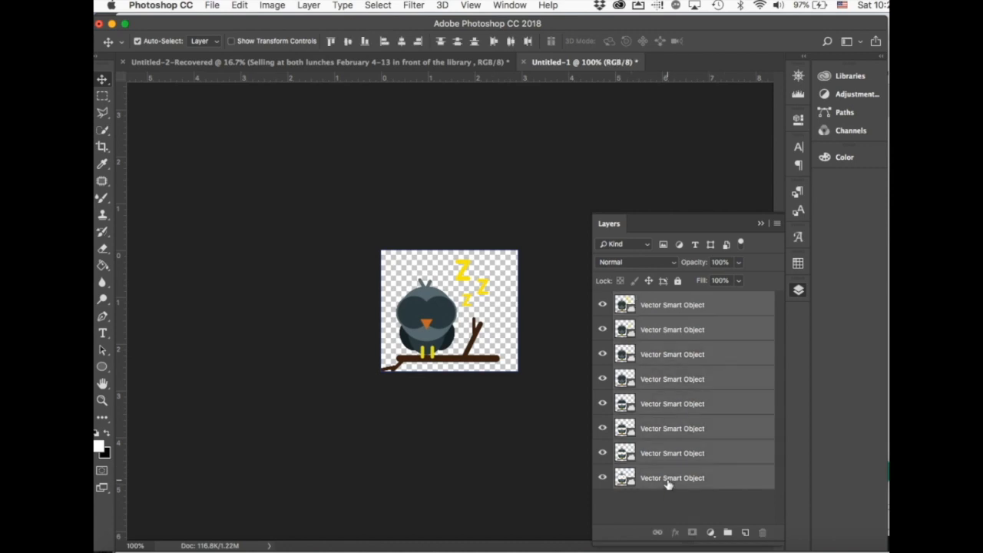
{"action": "left_click_drag", "start_coordinate": [668, 482], "coordinate": [700, 381]}
{"action": "right_click", "coordinate": [699, 380]}
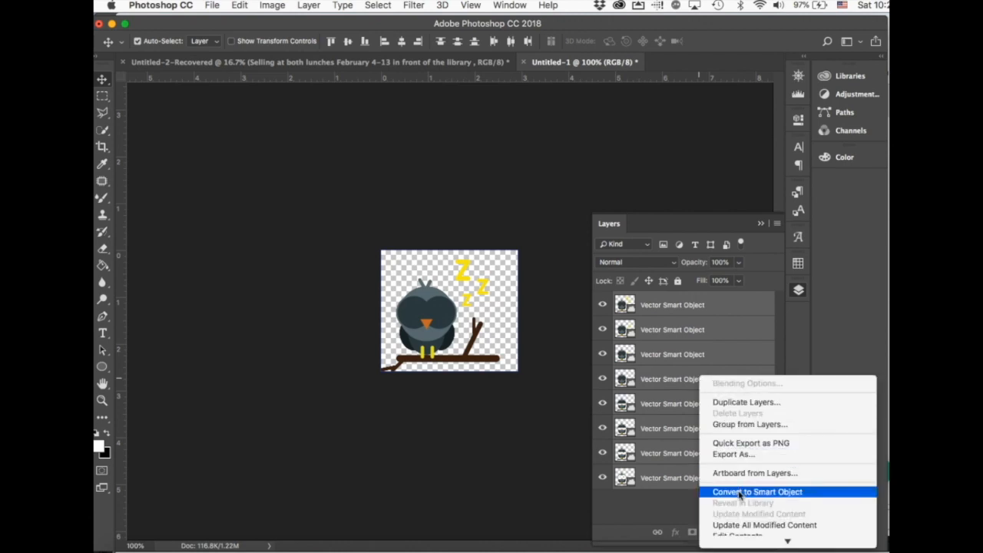
{"action": "scroll", "coordinate": [740, 496], "scroll_direction": "down", "scroll_amount": 5}
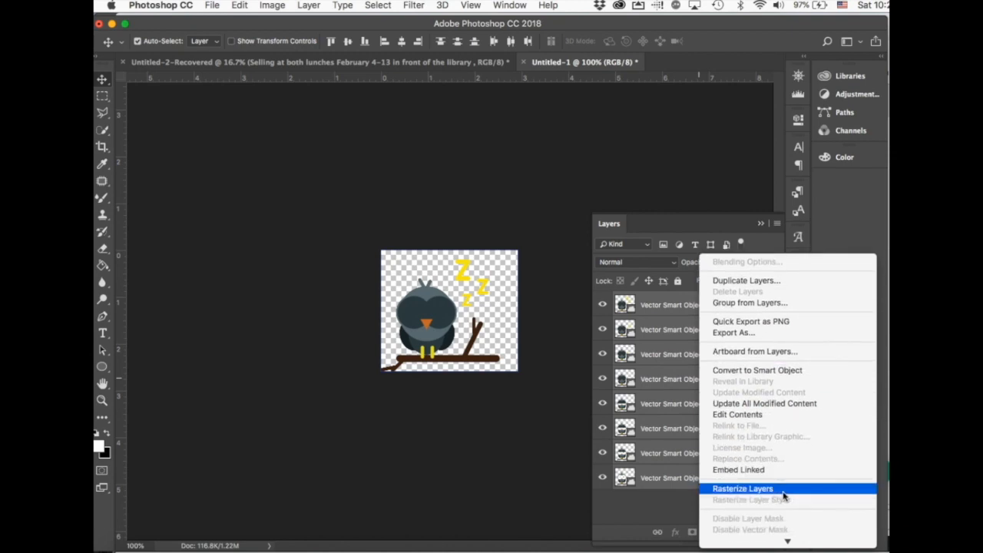
{"action": "left_click", "coordinate": [782, 491]}
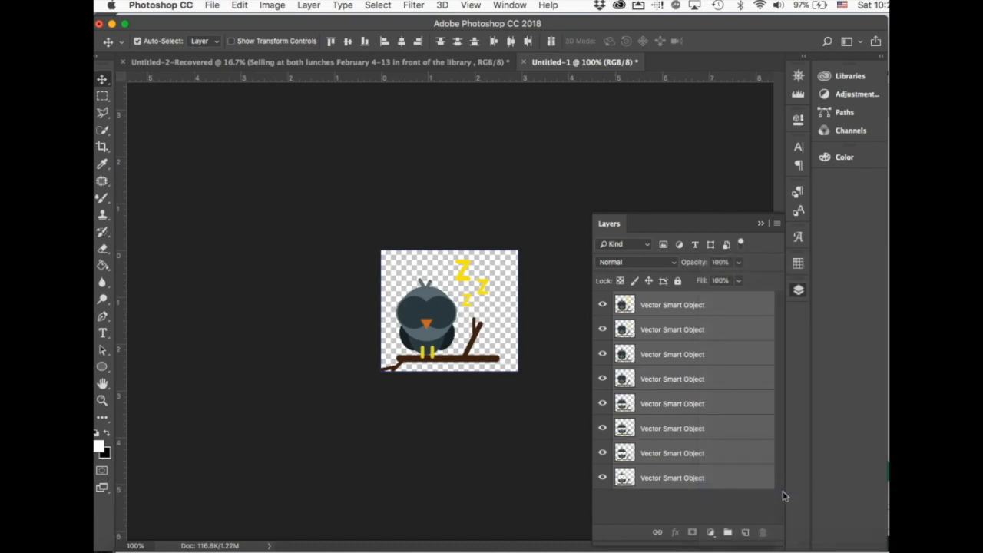
- Rename the four lowest layers Owl 1, Owl 2, Owl 3 and Owl 4, working upward from the bottom of the stack
{"action": "left_click", "coordinate": [661, 481]}
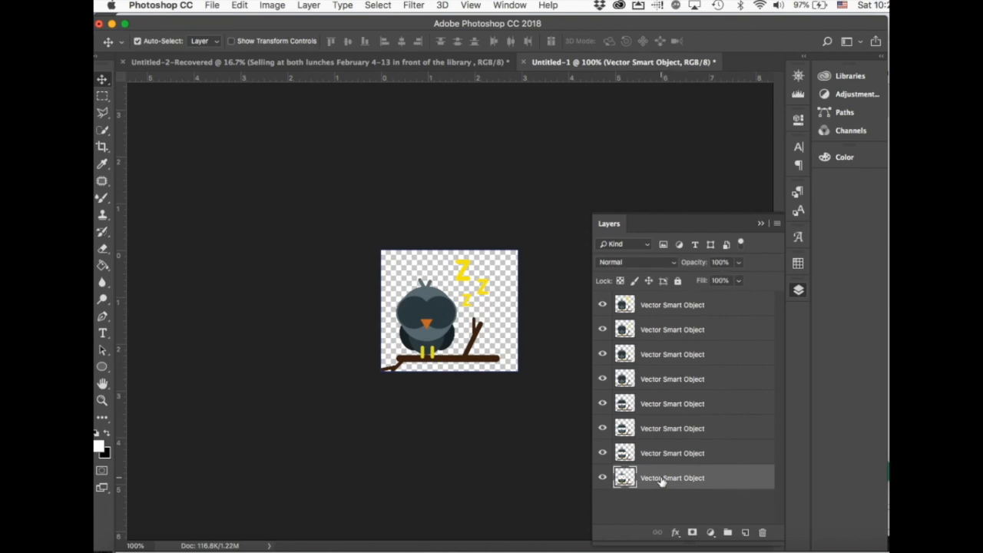
{"action": "double_click", "coordinate": [661, 479]}
{"action": "type", "text": "Owl 1"}
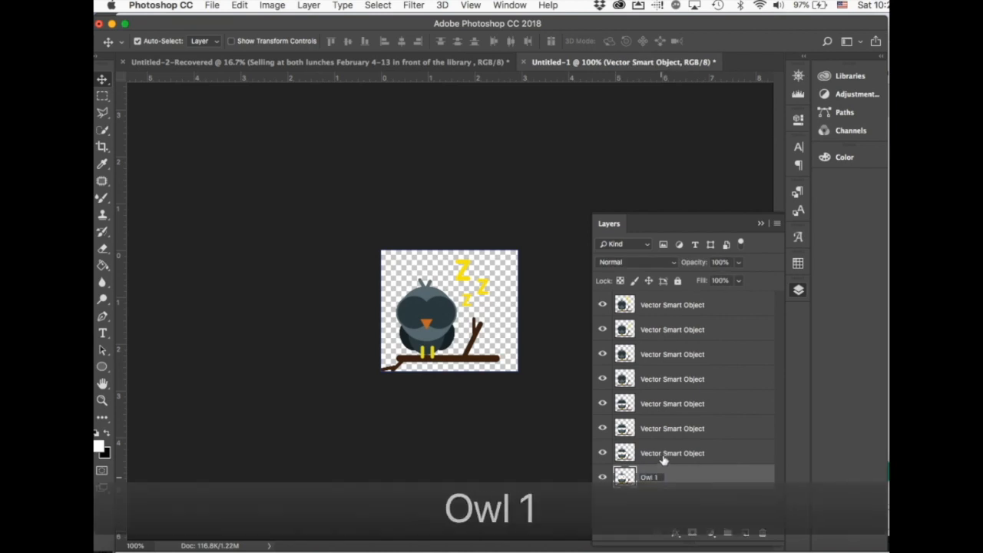
{"action": "double_click", "coordinate": [662, 455]}
{"action": "type", "text": "Owl 2"}
{"action": "double_click", "coordinate": [662, 428]}
{"action": "type", "text": "Owl 3"}
{"action": "double_click", "coordinate": [662, 401]}
{"action": "type", "text": "Owl 4"}
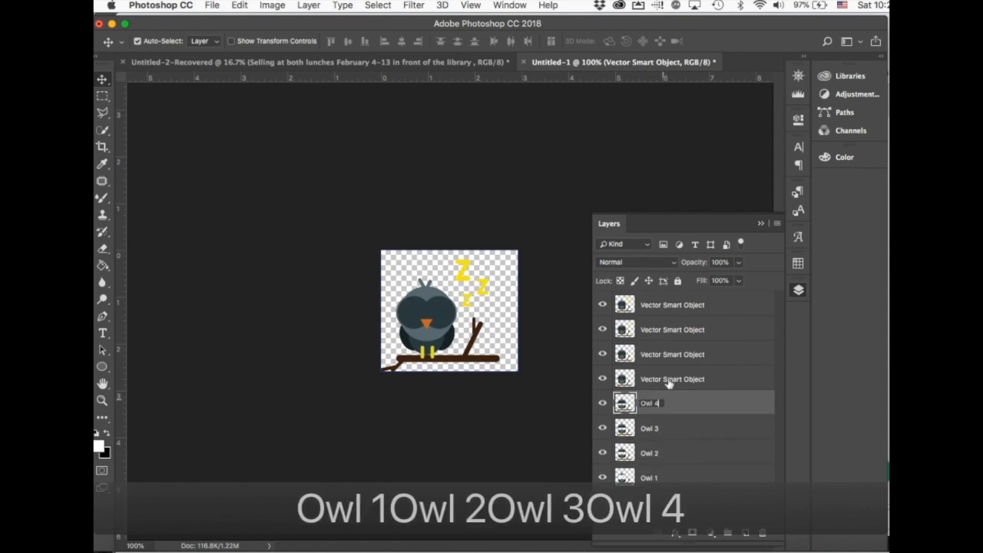
- Rename the remaining four layers Owl 5, Owl 6, Owl 7 and Owl 8, continuing upward to the topmost layer
{"action": "double_click", "coordinate": [662, 379]}
{"action": "type", "text": "Owl 5"}
{"action": "double_click", "coordinate": [662, 354]}
{"action": "type", "text": "Owl 6"}
{"action": "double_click", "coordinate": [663, 329]}
{"action": "type", "text": "Owl 7"}
{"action": "double_click", "coordinate": [652, 305]}
{"action": "type", "text": "Owl 8"}
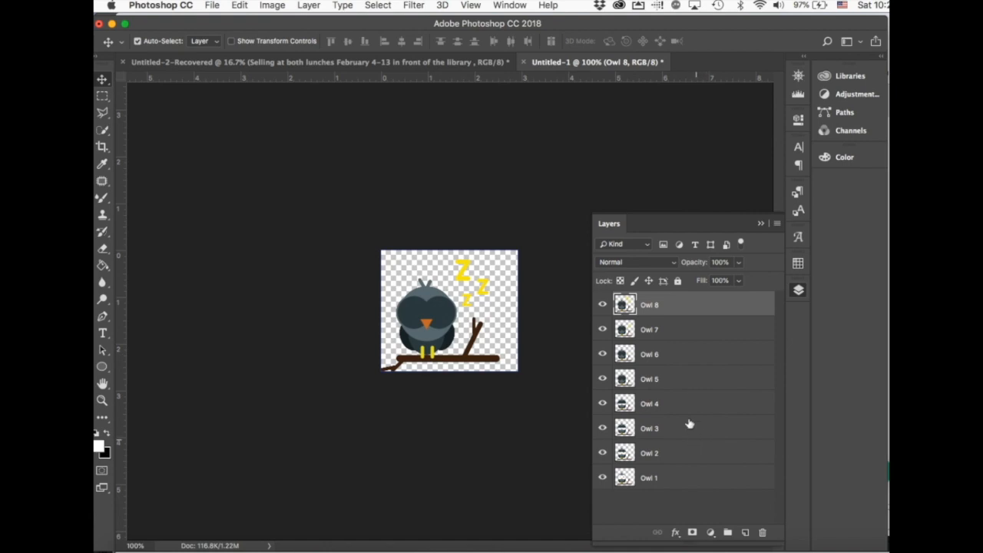
- Export all eight owl layers as separate PNG files into a new folder named Owl 2 on the Desktop
{"action": "left_click", "coordinate": [666, 481], "text": "shift"}
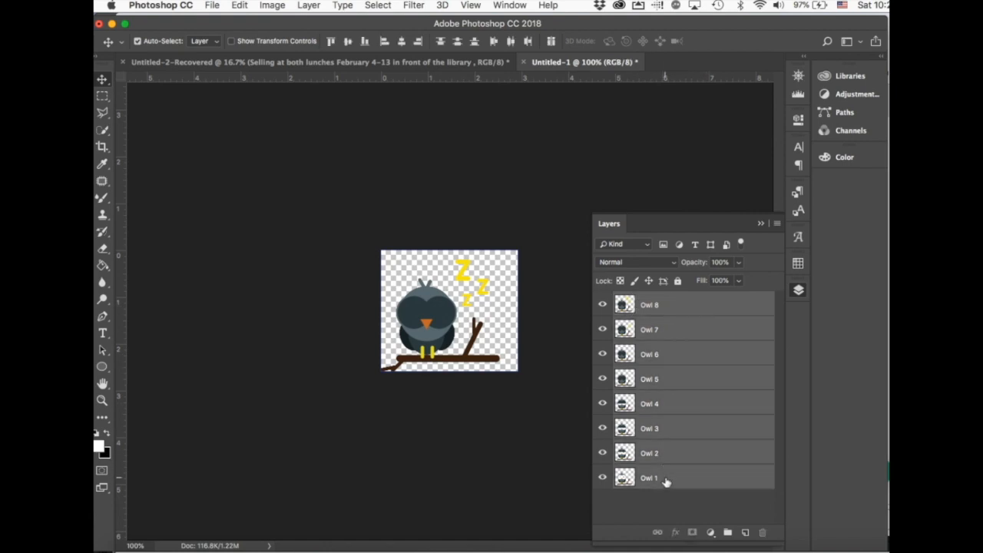
{"action": "right_click", "coordinate": [679, 382]}
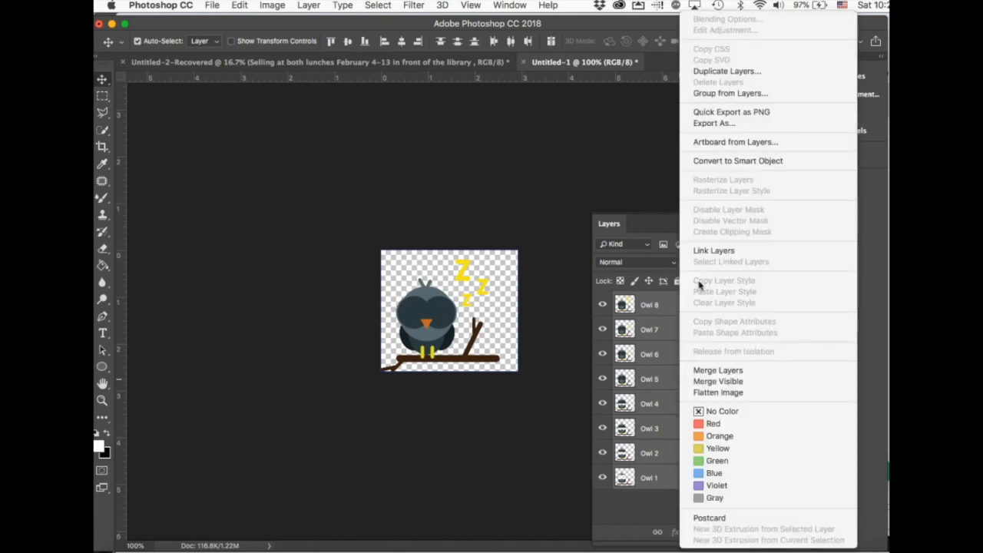
{"action": "left_click", "coordinate": [752, 124]}
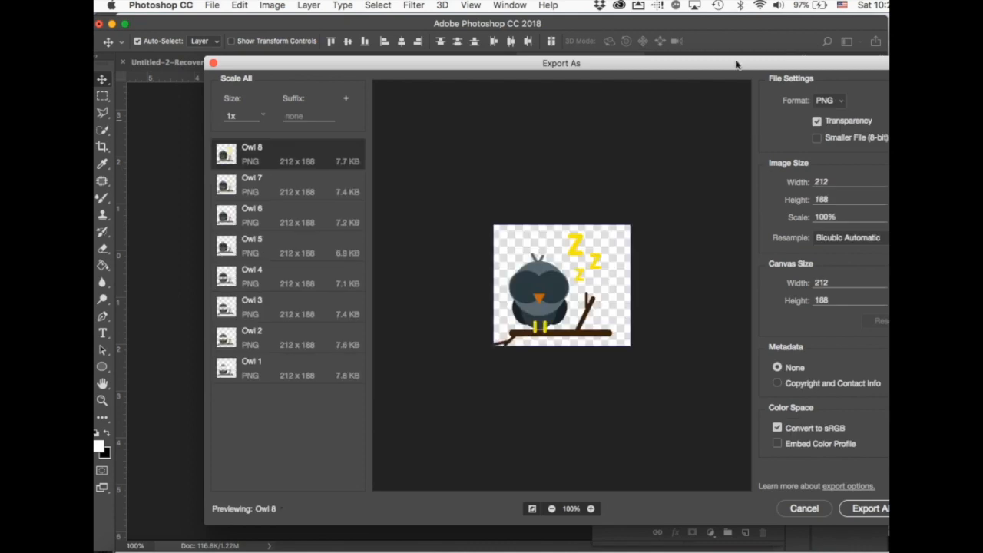
{"action": "left_click_drag", "start_coordinate": [736, 64], "coordinate": [665, 60]}
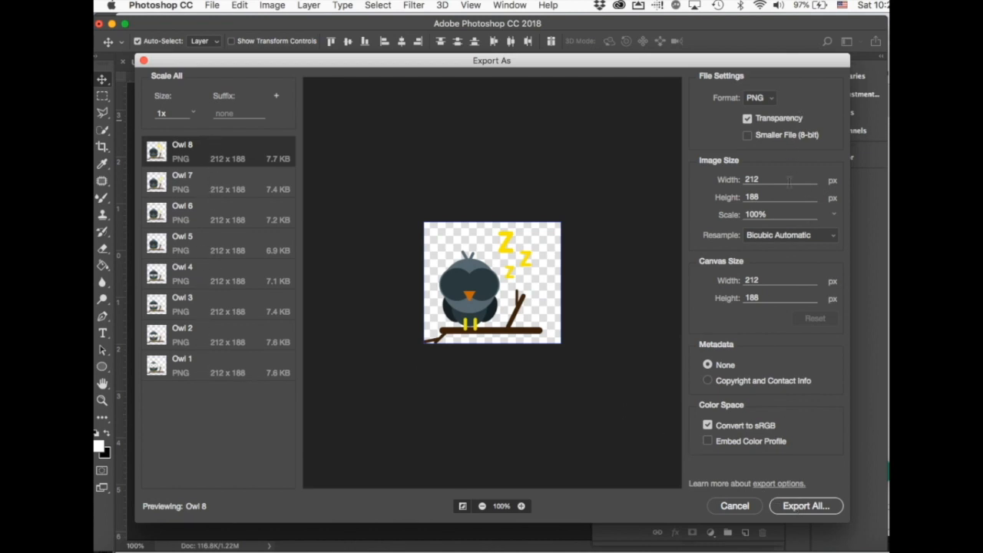
{"action": "left_click", "coordinate": [809, 511]}
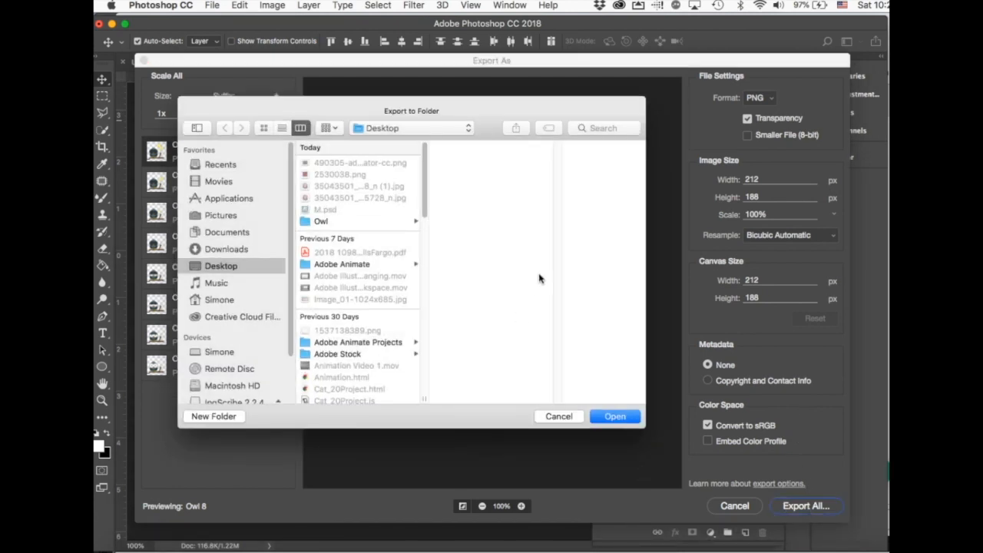
{"action": "left_click", "coordinate": [215, 416]}
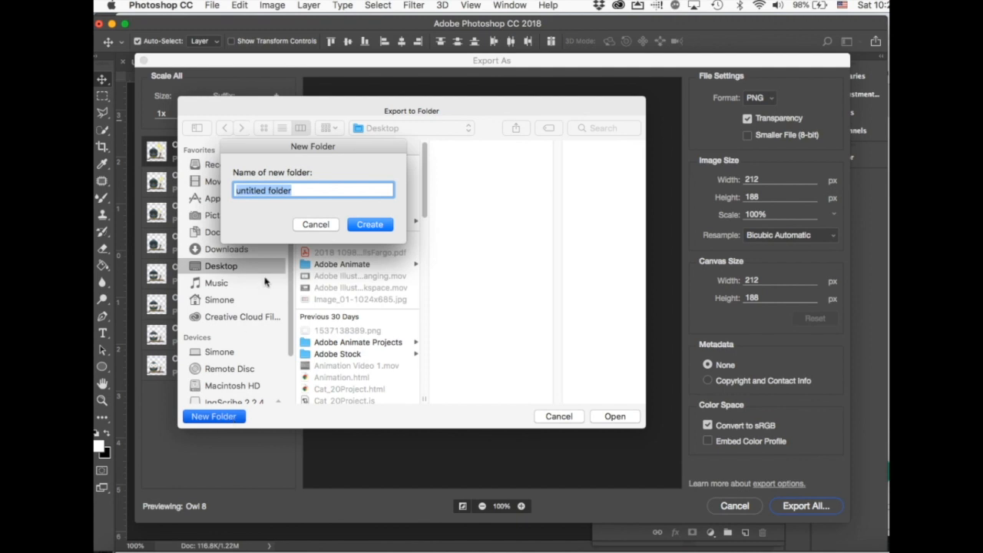
{"action": "type", "text": "Owl 2"}
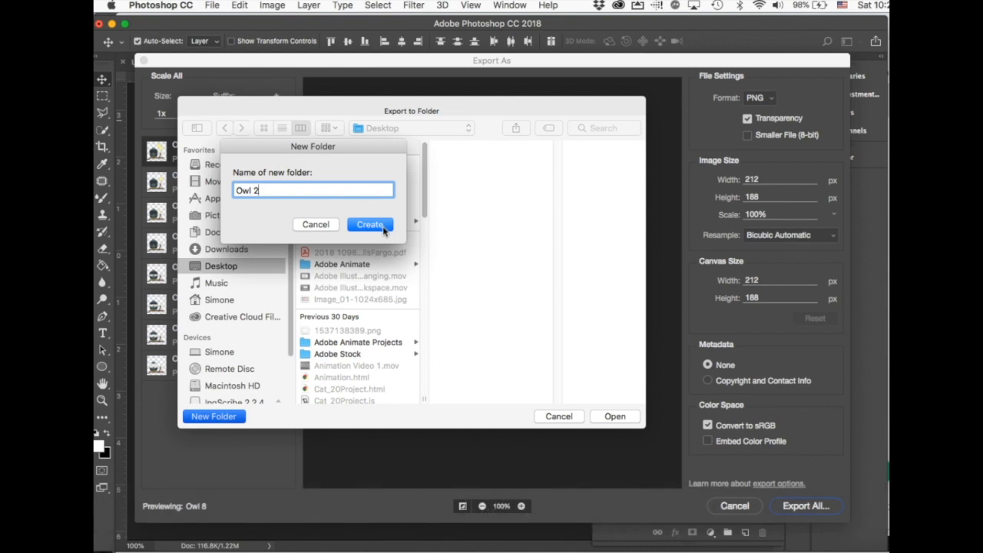
{"action": "left_click", "coordinate": [384, 231]}
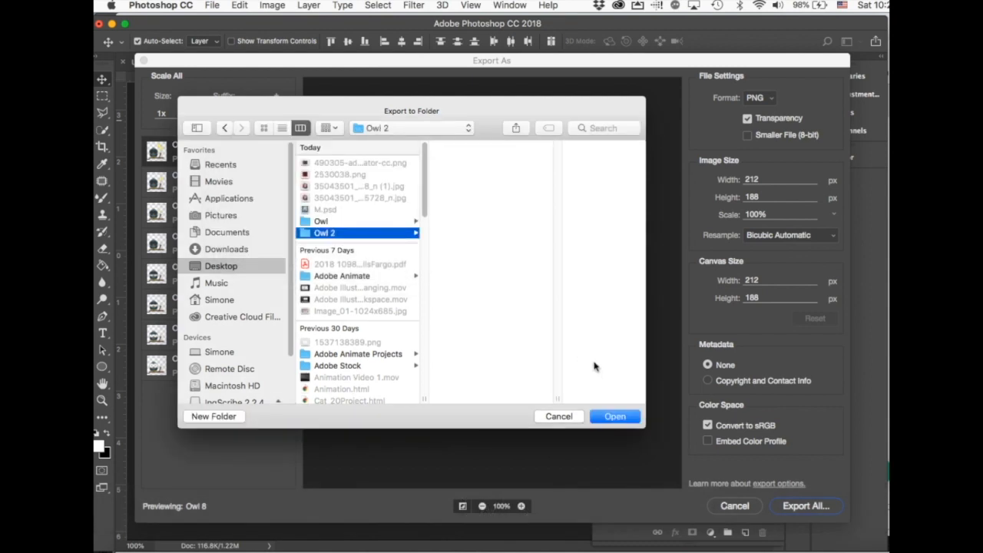
{"action": "left_click", "coordinate": [621, 417]}
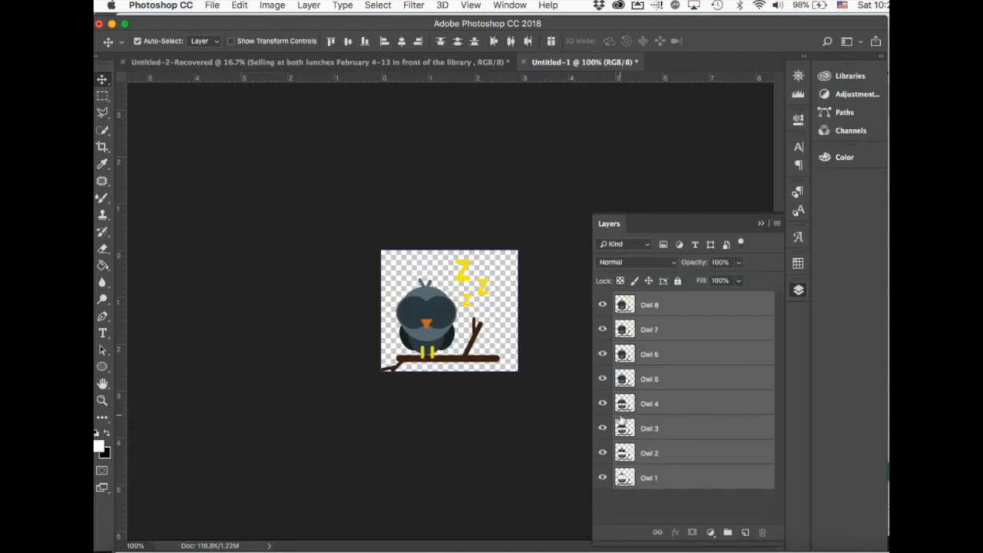
- Switch to Finder and search the Desktop for "Owl 2" to locate the export folder
{"action": "left_click", "coordinate": [134, 545]}
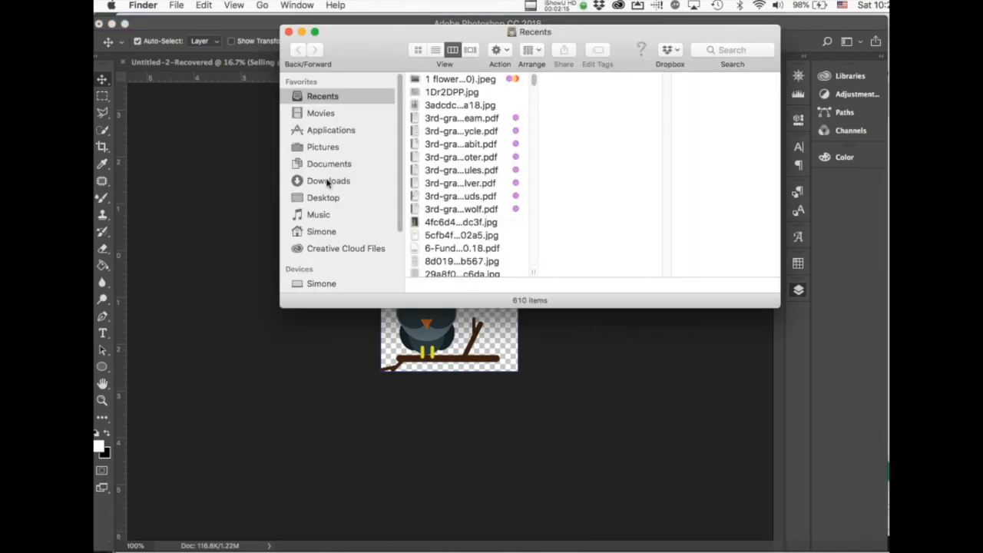
{"action": "left_click", "coordinate": [323, 197]}
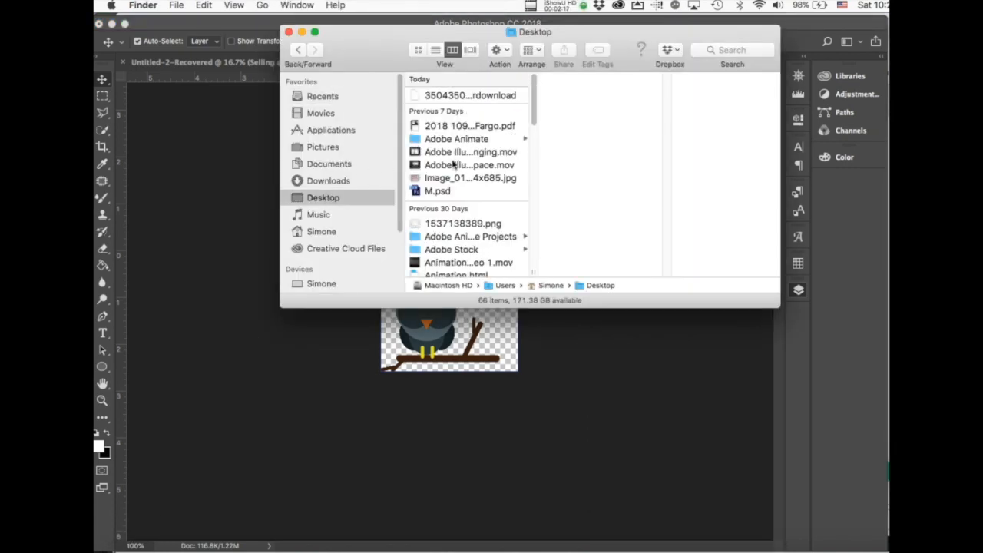
{"action": "scroll", "coordinate": [454, 166], "scroll_direction": "down", "scroll_amount": 20}
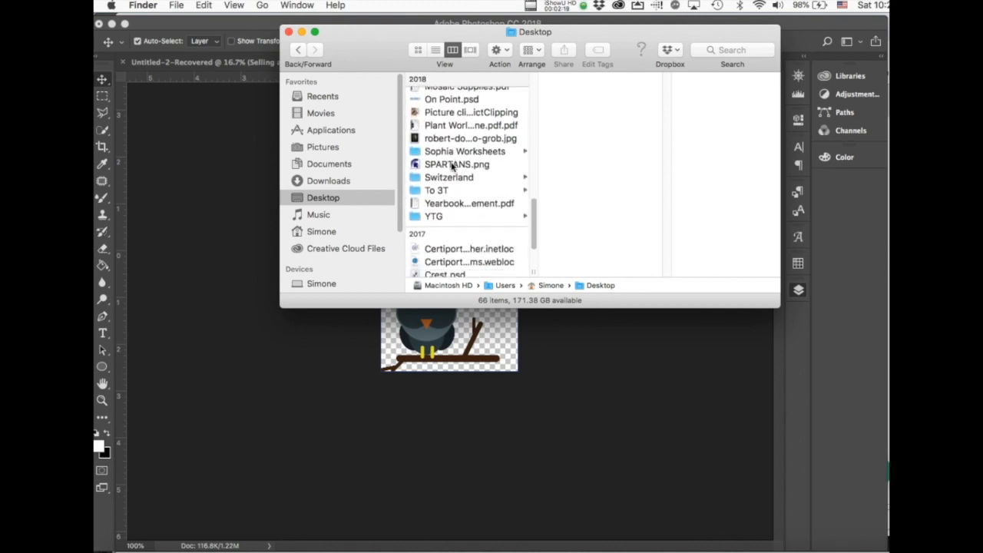
{"action": "scroll", "coordinate": [453, 166], "scroll_direction": "up", "scroll_amount": 20}
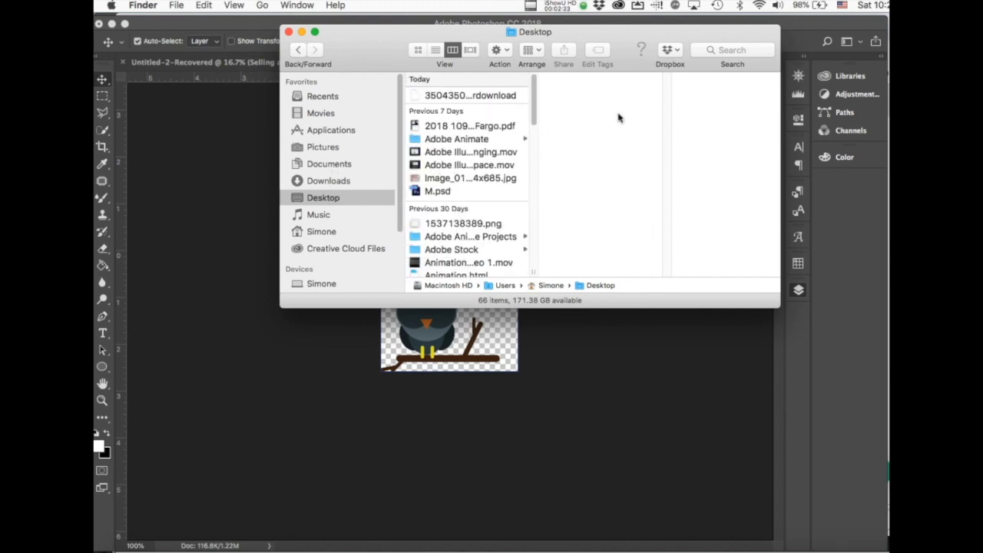
{"action": "left_click", "coordinate": [734, 48]}
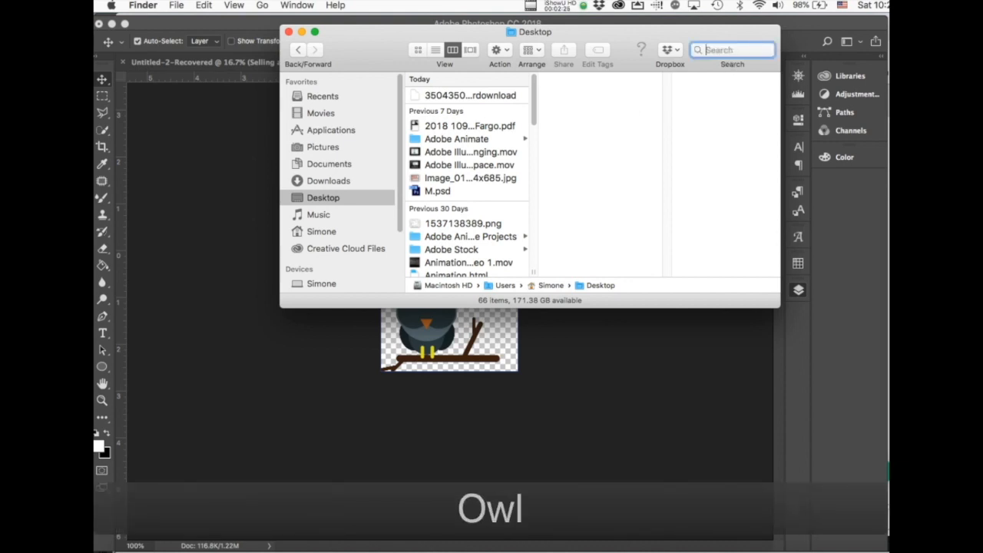
{"action": "type", "text": "Owl 2"}
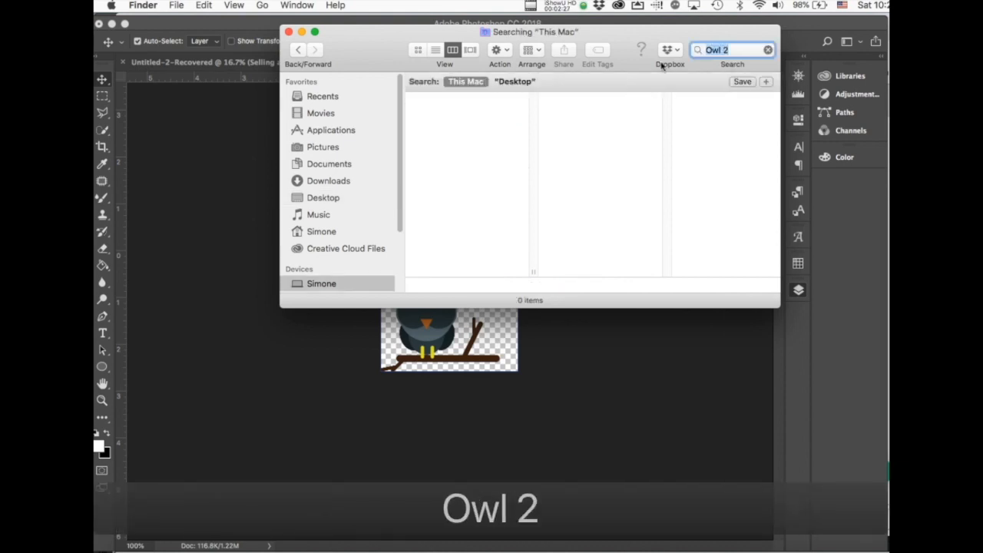
{"action": "left_click", "coordinate": [512, 82]}
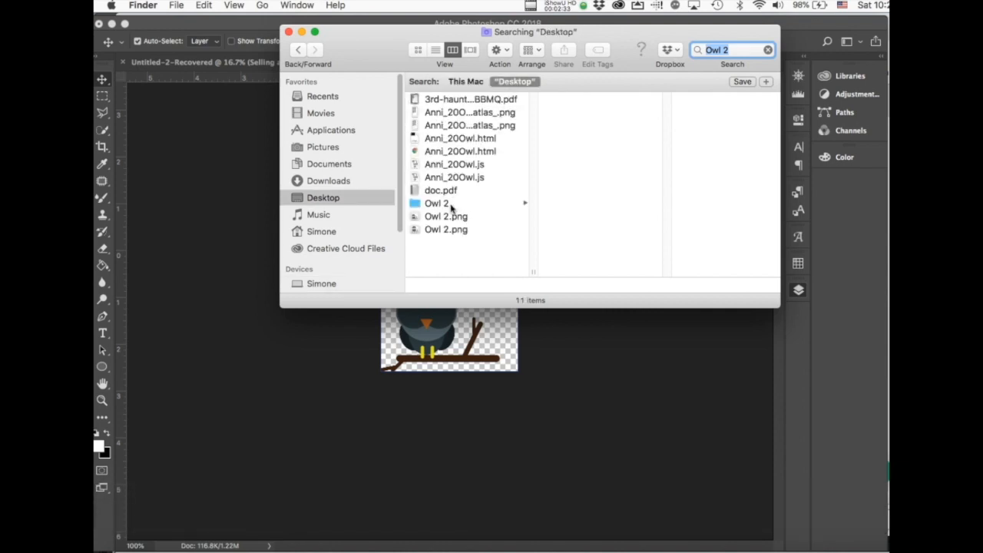
- Open the Owl 2 folder, preview the exported images from Owl 1.png through Owl 8.png, and close the Finder window
{"action": "left_click", "coordinate": [451, 205]}
{"action": "left_click", "coordinate": [595, 103]}
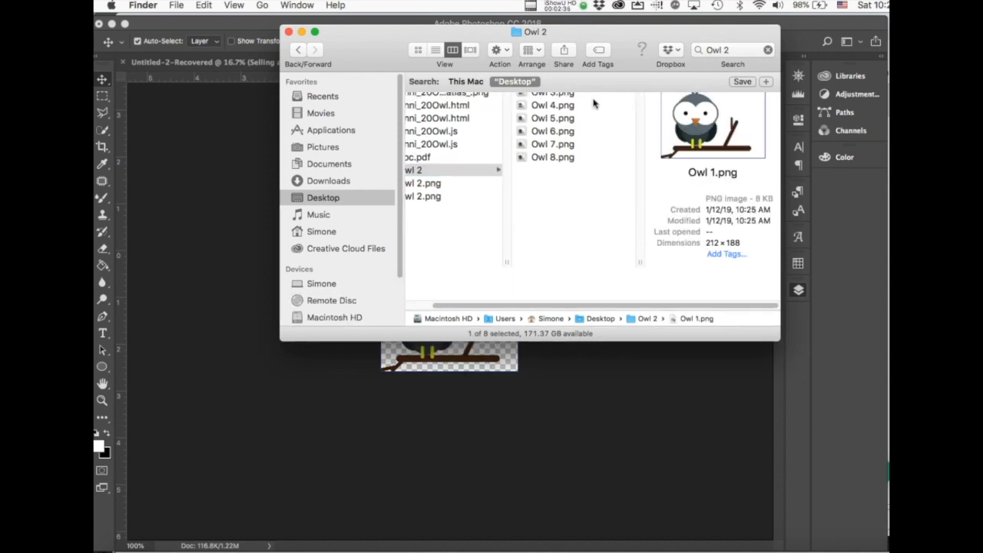
{"action": "key", "text": "Down"}
{"action": "key", "text": "Down"}
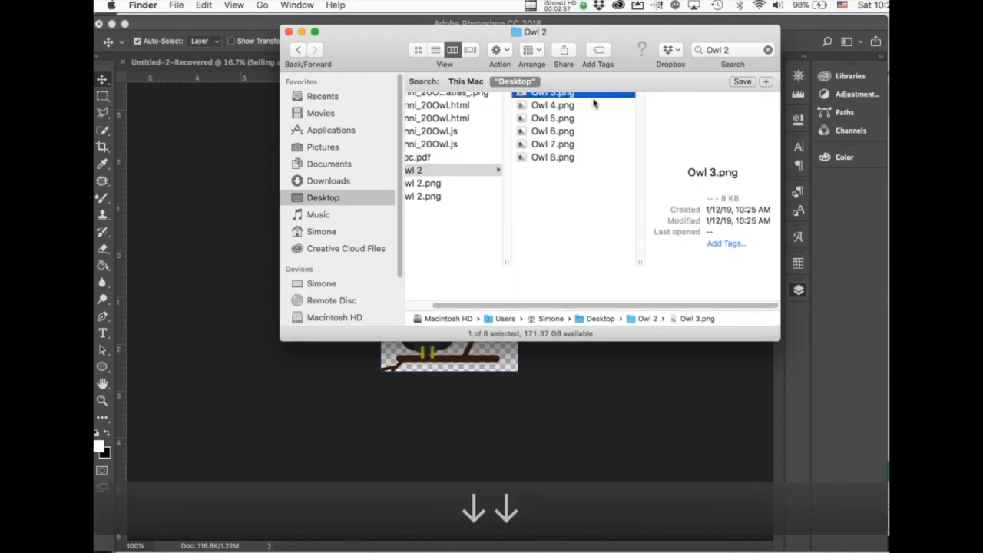
{"action": "key", "text": "Down"}
{"action": "key", "text": "Down"}
{"action": "key", "text": "Down"}
{"action": "key", "text": "Down"}
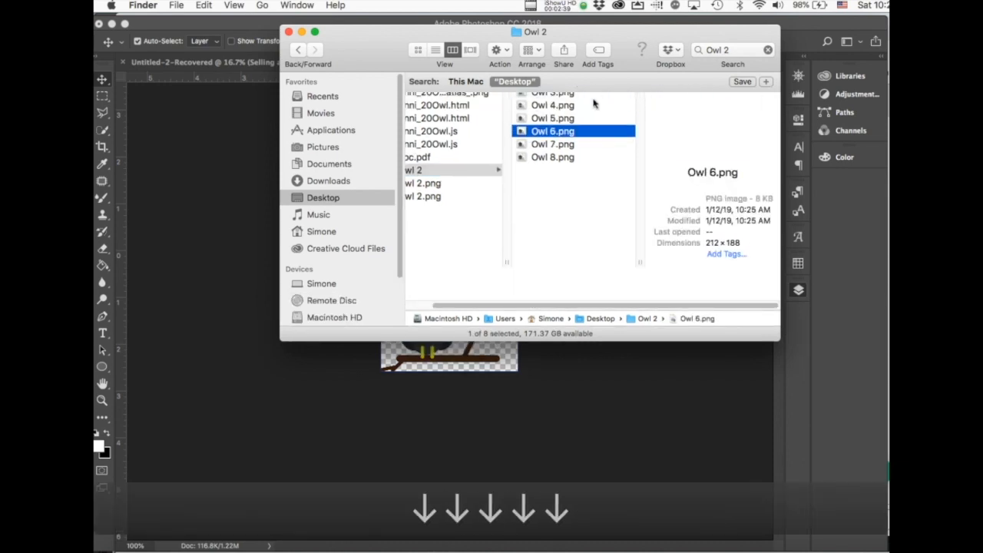
{"action": "key", "text": "Down"}
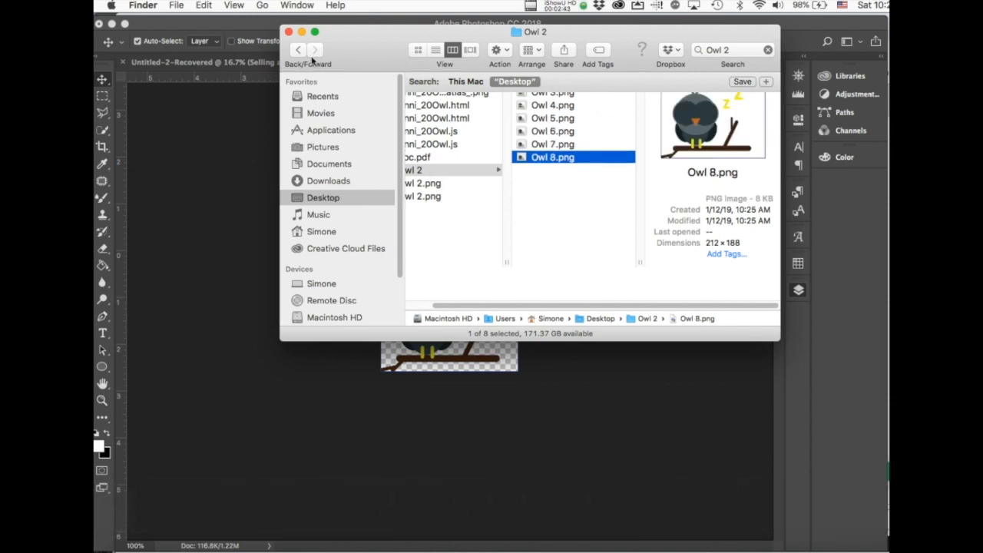
{"action": "left_click", "coordinate": [288, 32]}
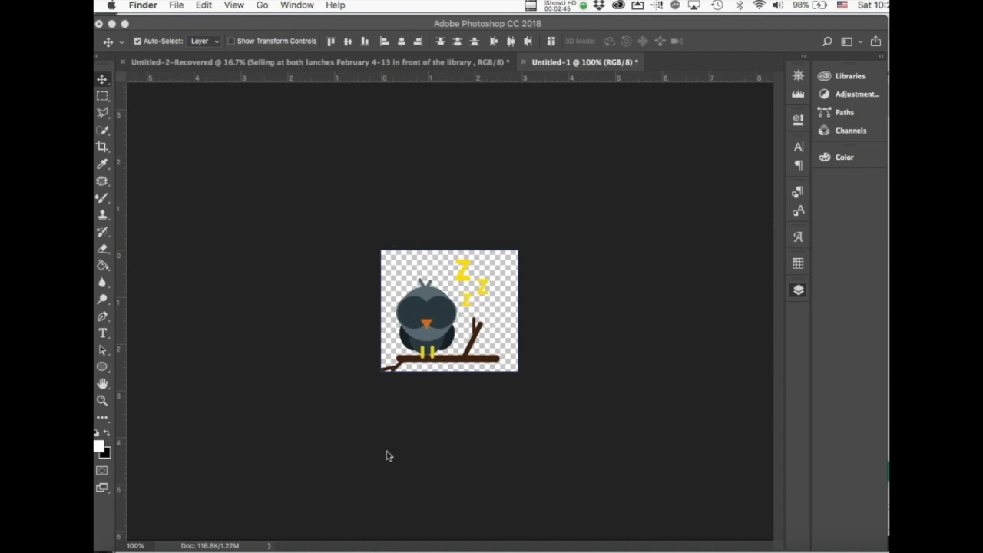